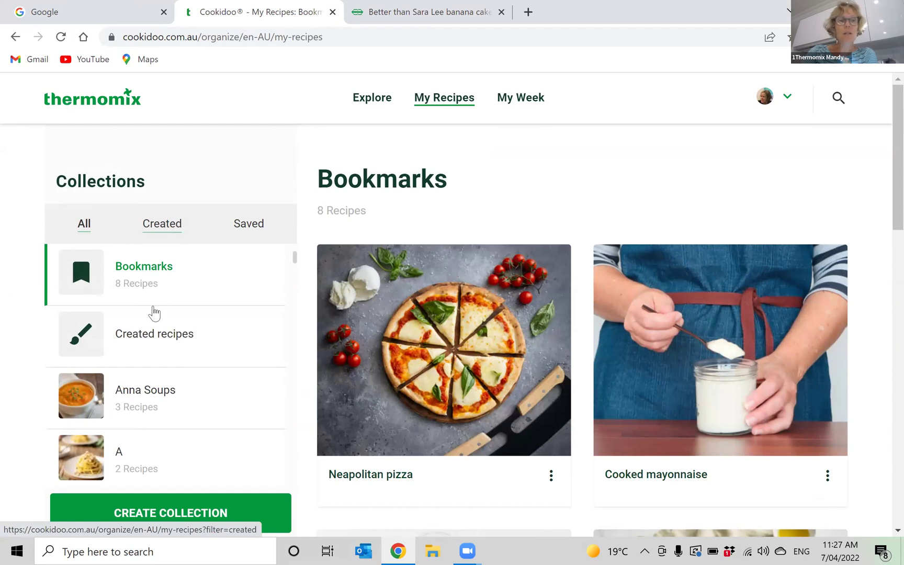
Step: Open the Created recipes collection and look through the recipes stored in it
left_click(150, 338)
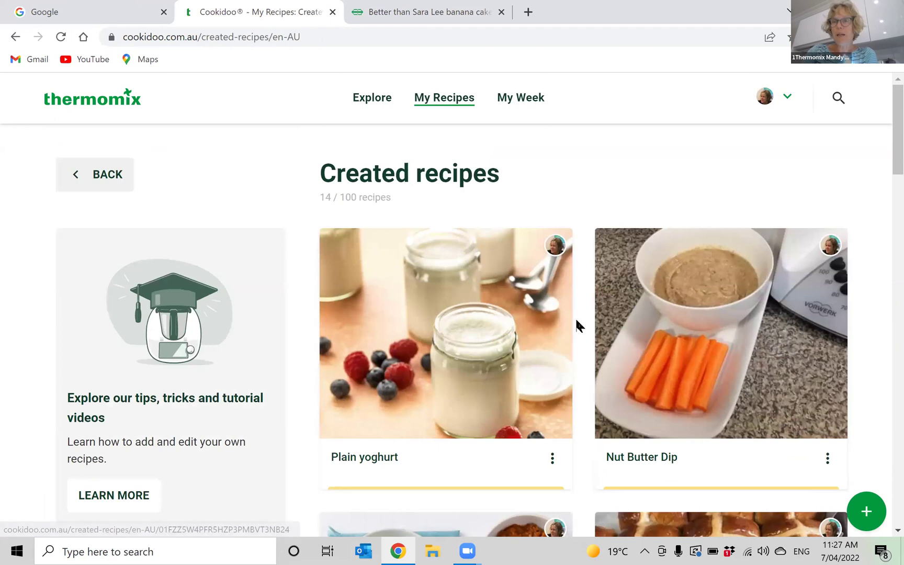
scroll(577, 322, "down", 2)
scroll(522, 307, "down", 4)
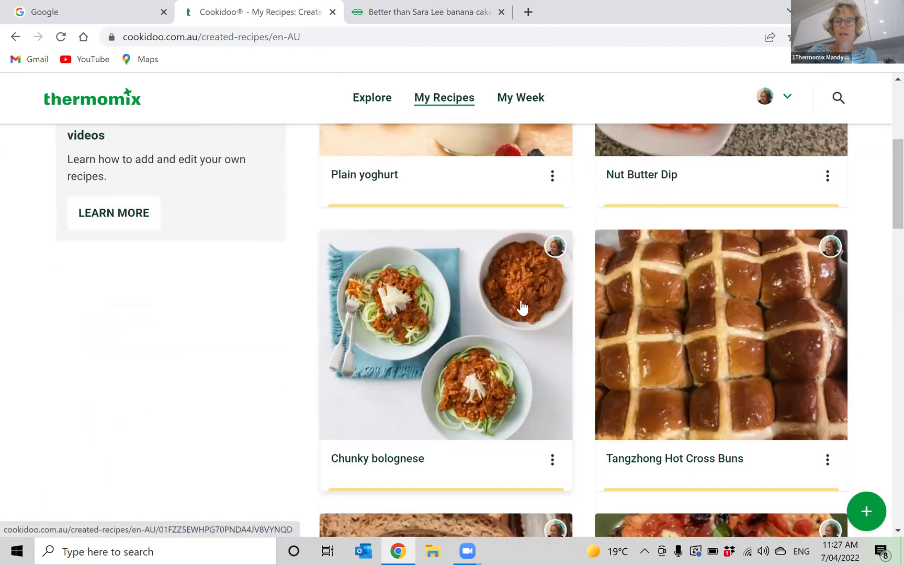
scroll(522, 308, "up", 3)
scroll(522, 308, "up", 1)
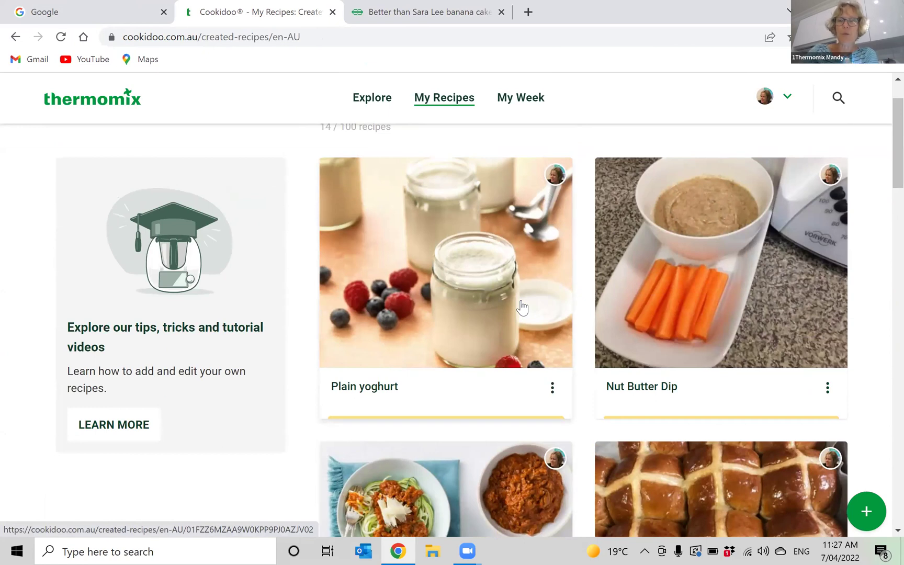
scroll(537, 280, "up", 1)
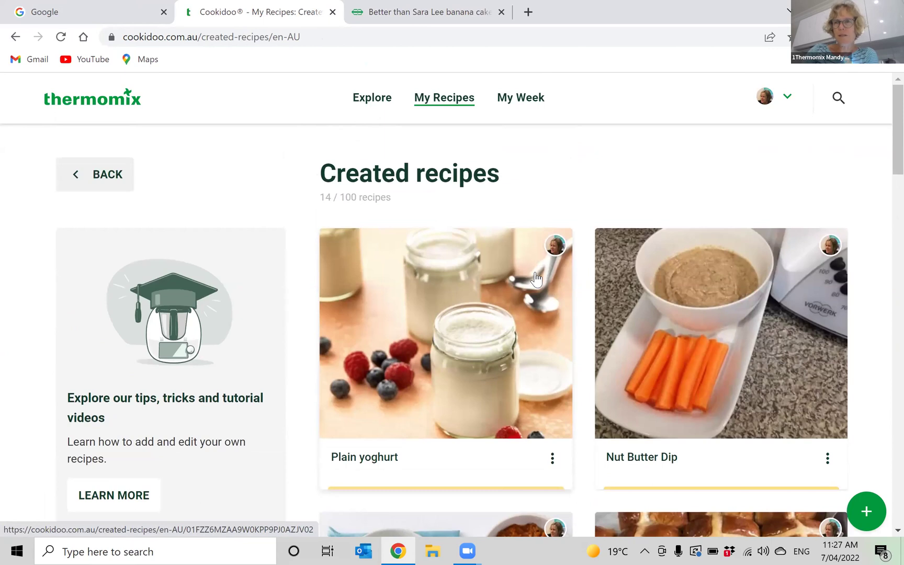
scroll(537, 280, "down", 3)
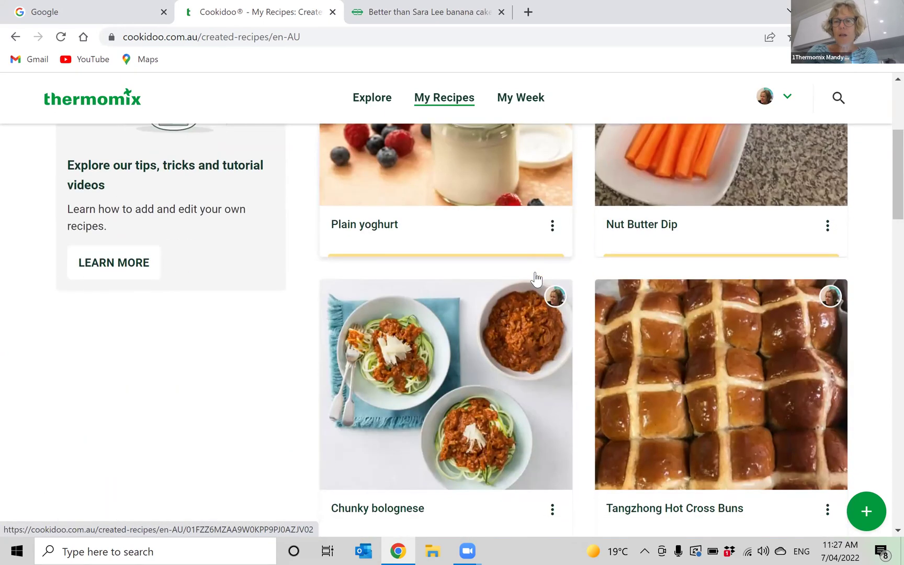
scroll(716, 283, "down", 2)
scroll(696, 284, "down", 3)
scroll(696, 283, "down", 5)
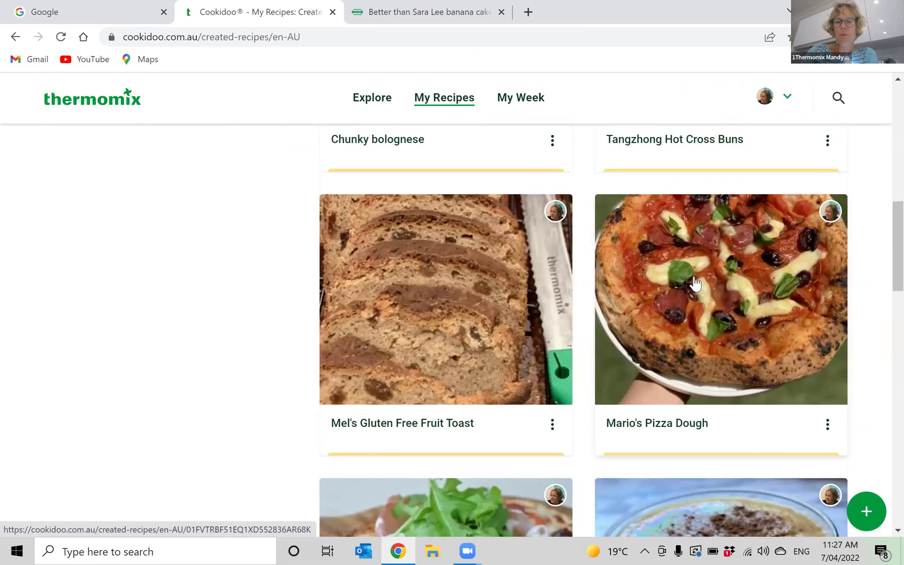
scroll(696, 283, "up", 5)
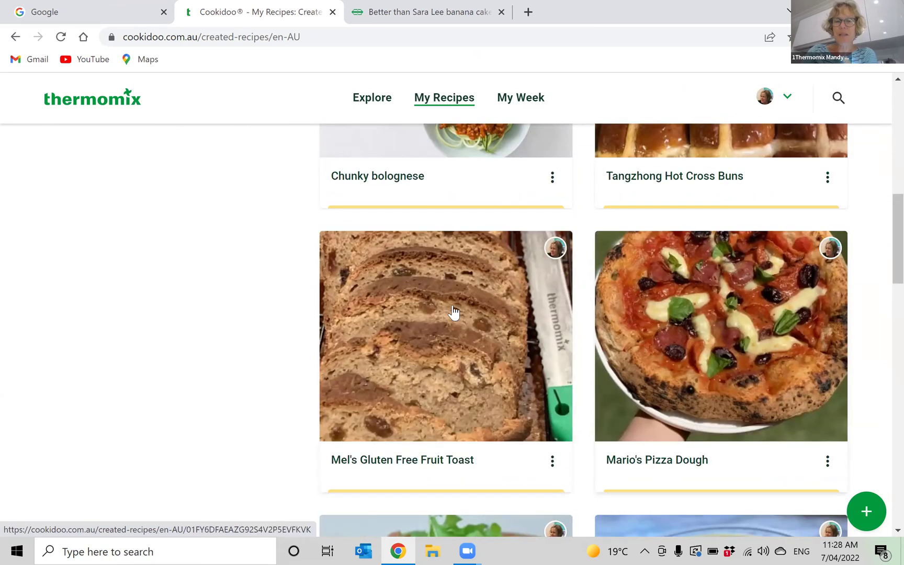
scroll(752, 283, "up", 1)
scroll(752, 283, "up", 3)
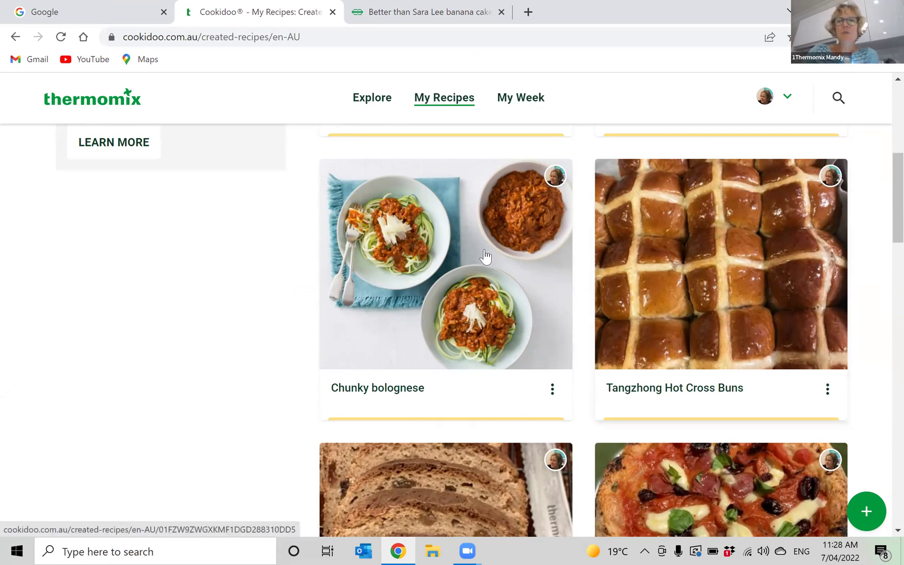
scroll(451, 262, "up", 1)
scroll(451, 267, "up", 6)
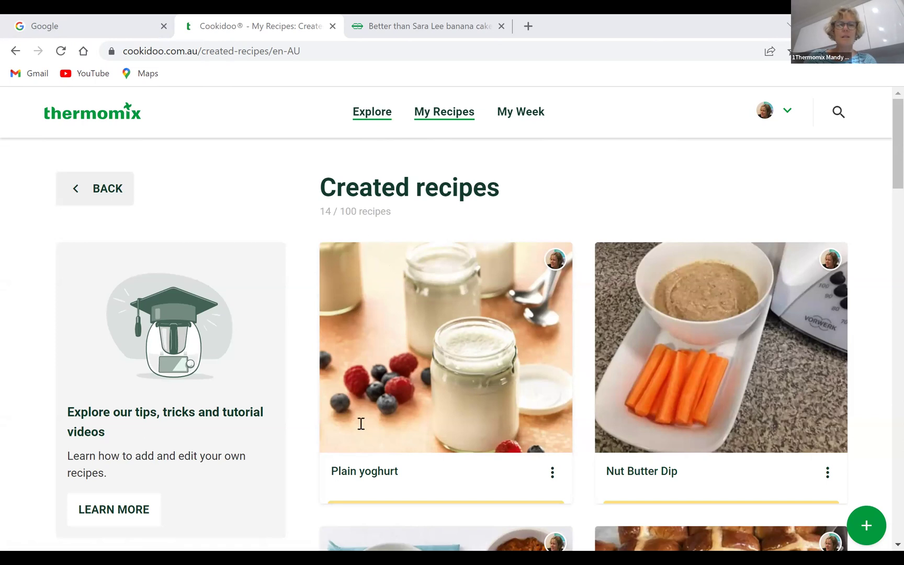
Step: Search the Explore page for "pumpkin soup" and open the Pumpkin soup recipe with the basil garnish
type("pum")
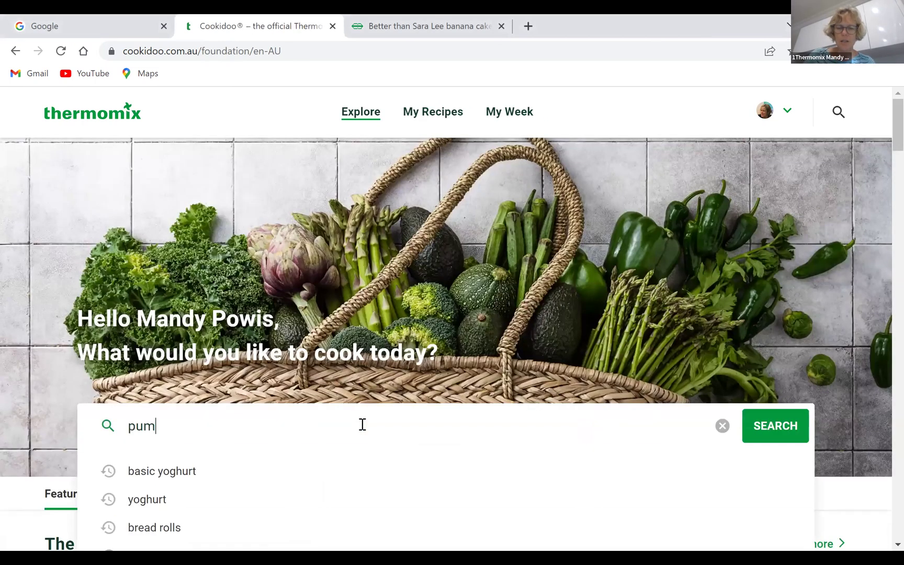
type("pkin")
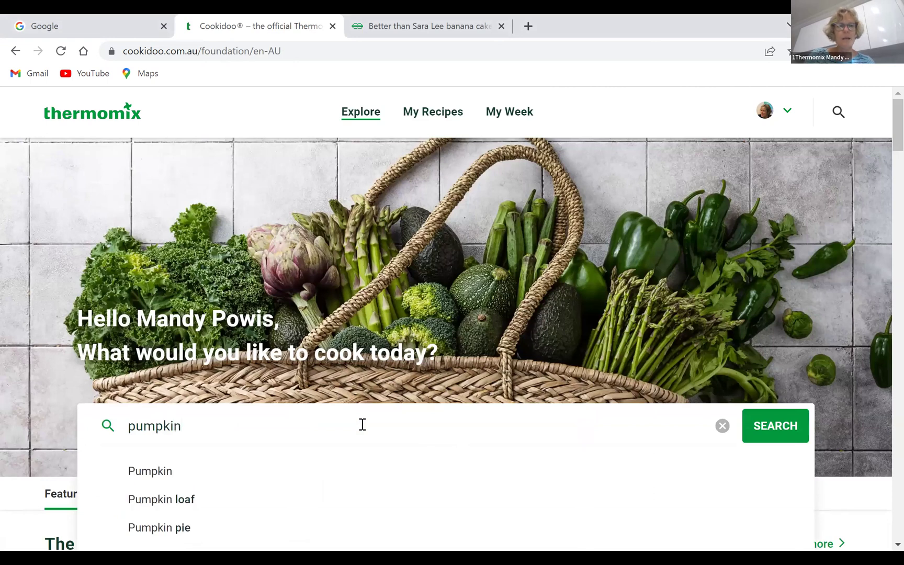
type(" soup")
key("Return")
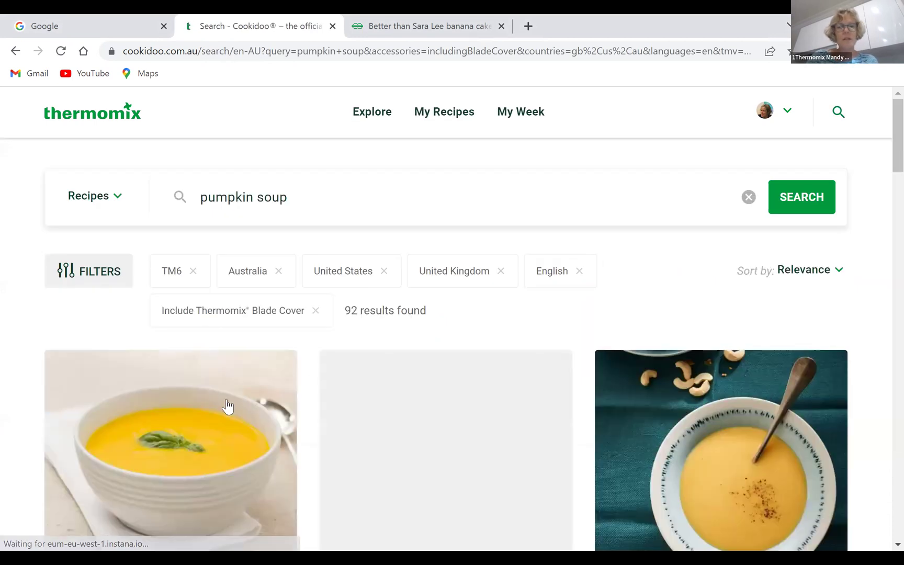
left_click(229, 405)
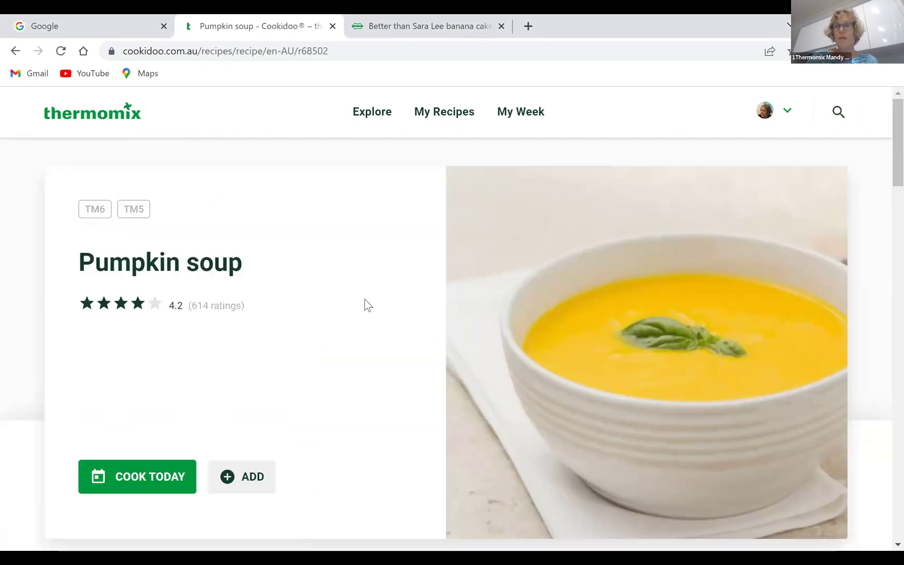
Step: Review the Pumpkin soup recipe's preparation and Asian-style tips, and add the recipe to Created recipes
scroll(352, 307, "down", 5)
scroll(353, 308, "down", 15)
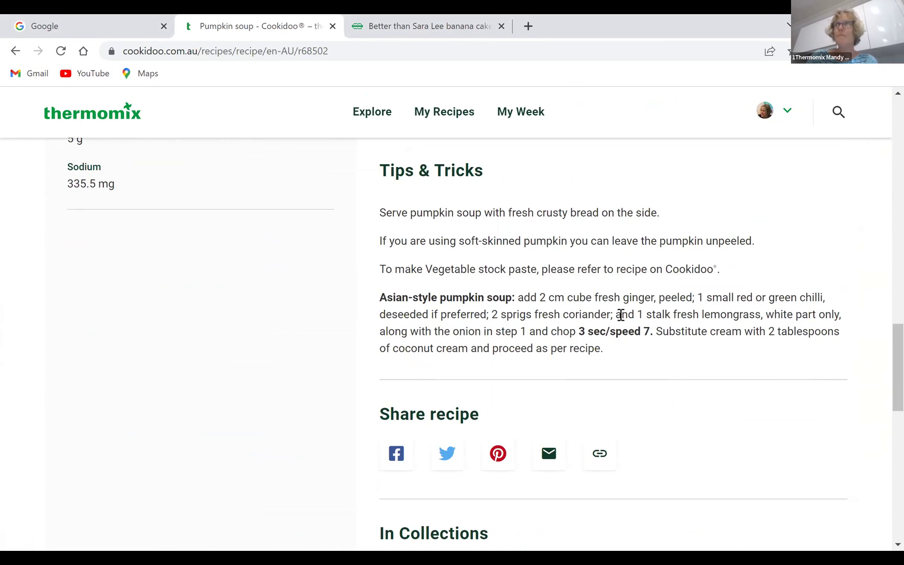
scroll(621, 314, "up", 10)
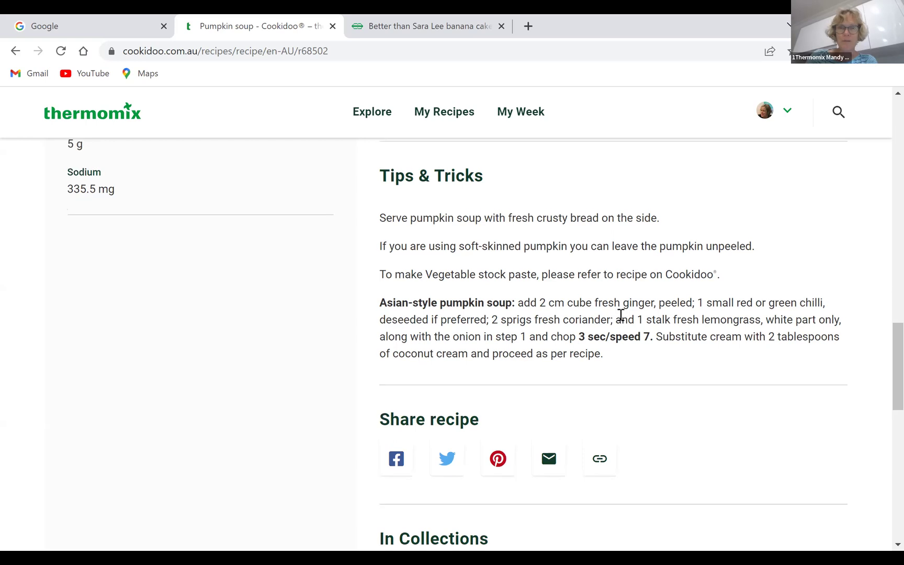
scroll(620, 316, "up", 5)
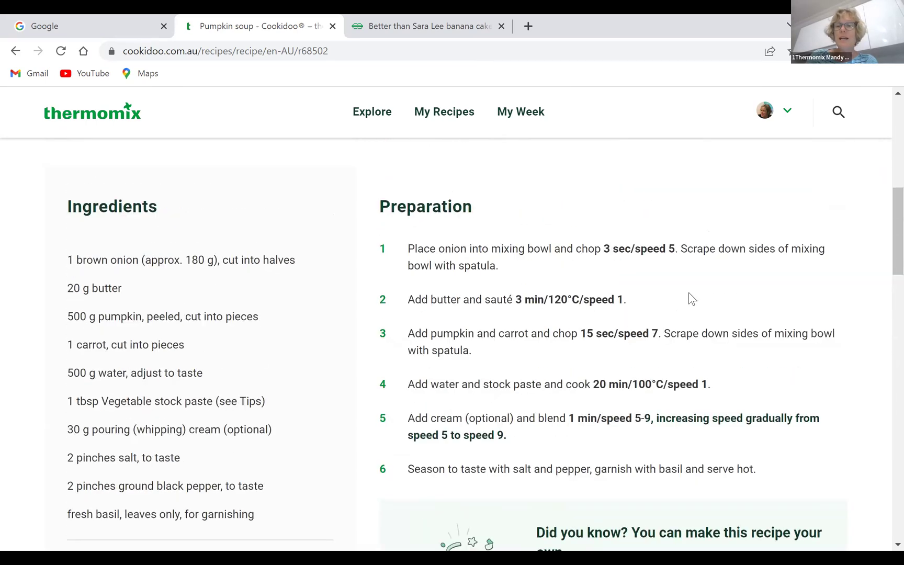
scroll(598, 266, "down", 9)
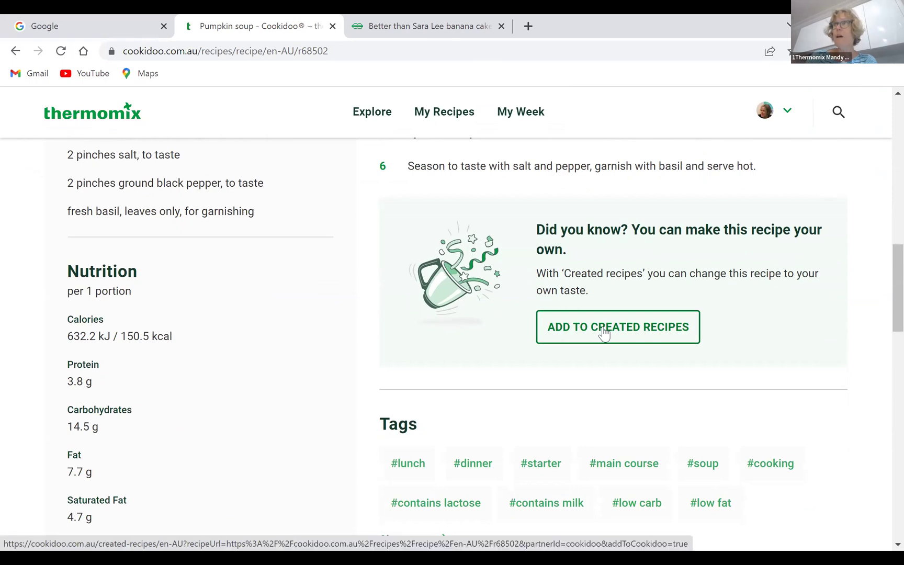
left_click(604, 329)
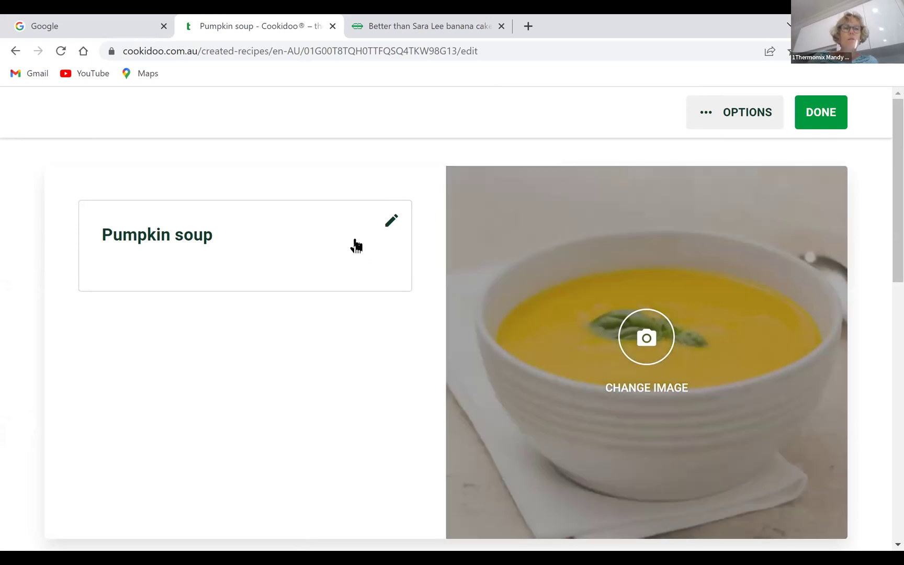
Step: Rename the copied recipe to "Asian Style Pumpkin soup" and confirm the title
scroll(670, 360, "down", 4)
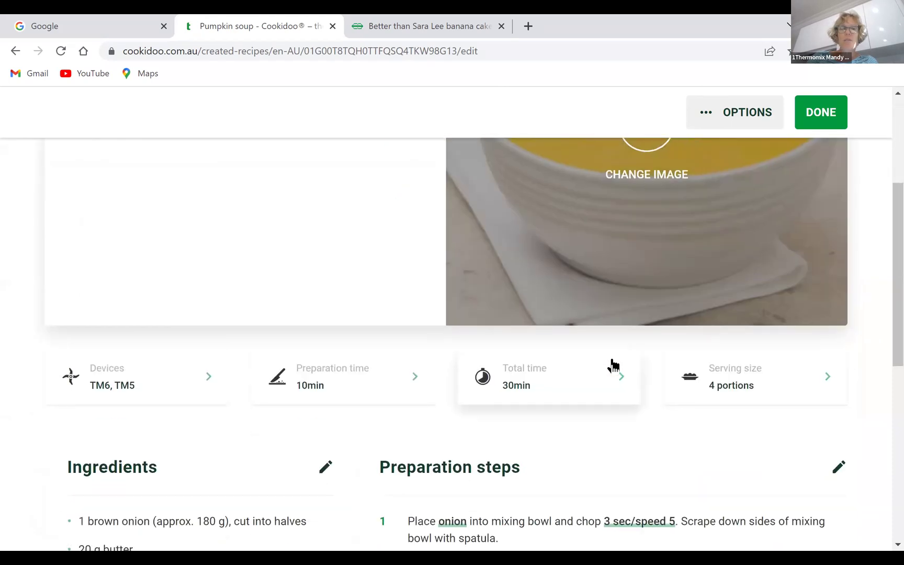
scroll(615, 361, "down", 3)
scroll(585, 301, "down", 1)
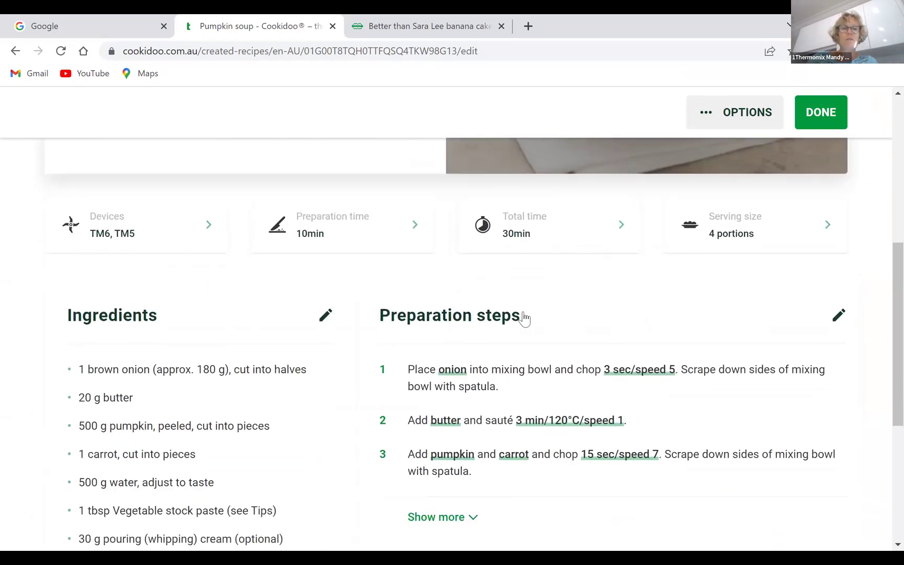
scroll(324, 335, "down", 4)
scroll(324, 335, "up", 1)
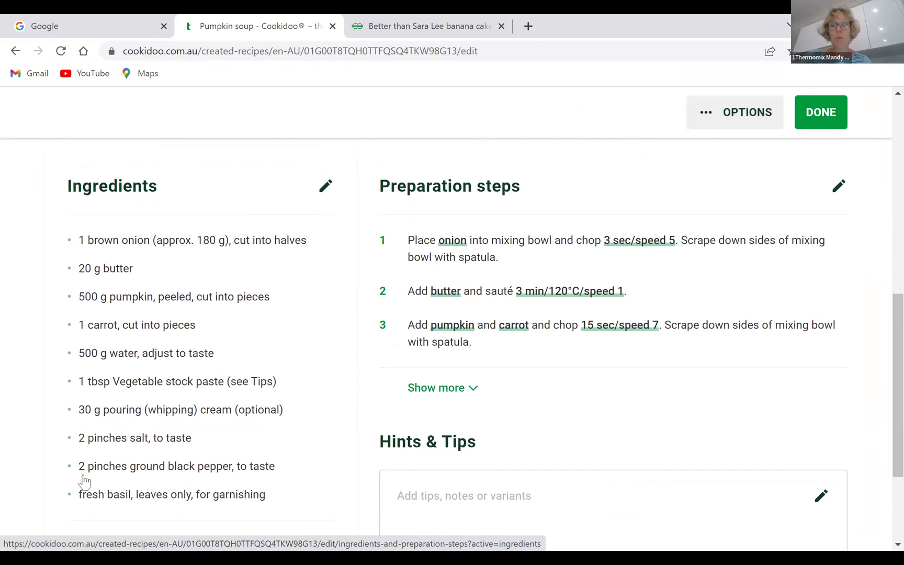
scroll(139, 96, "up", 8)
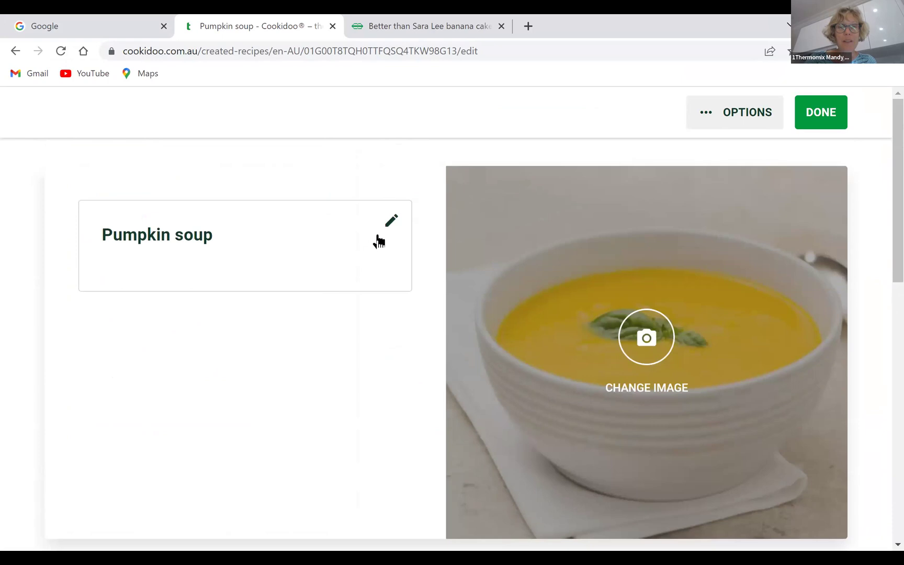
left_click(391, 221)
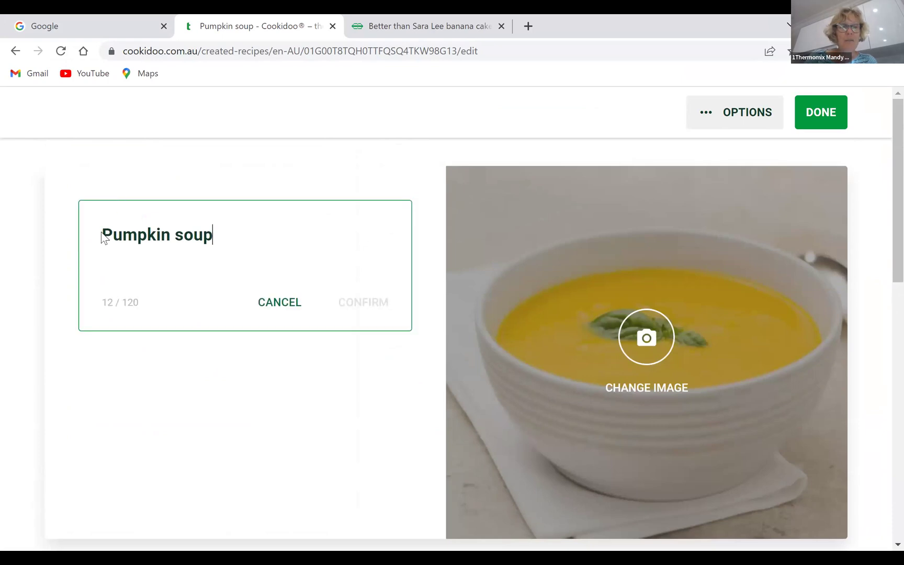
type("Asian ")
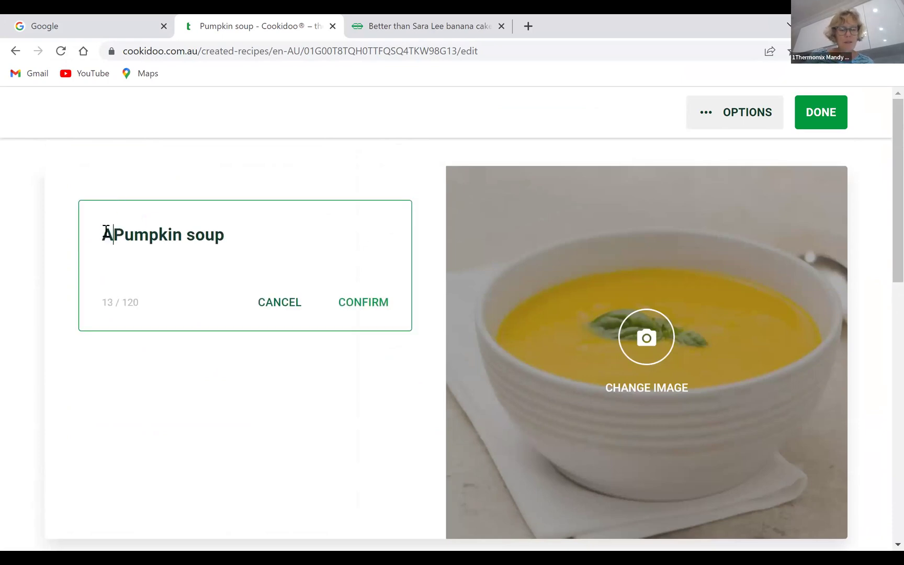
type("Style")
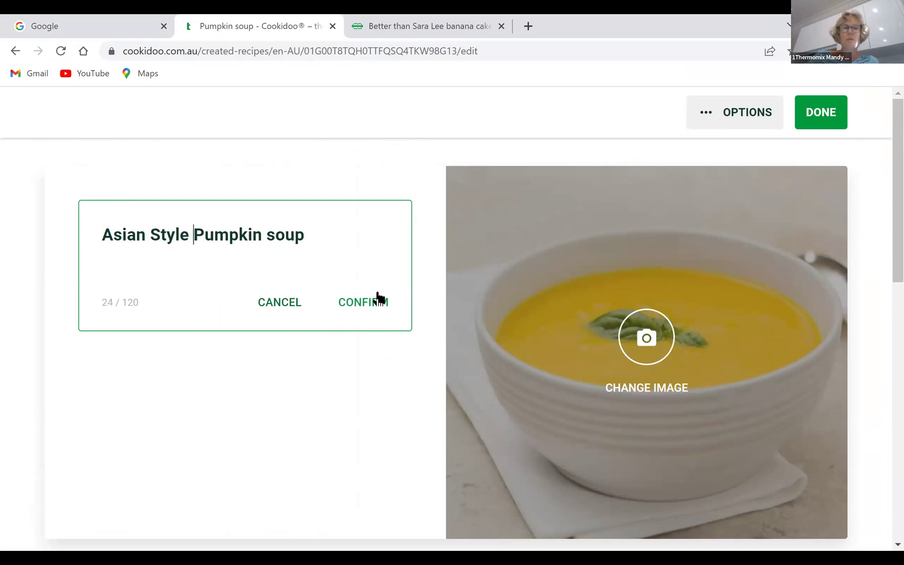
left_click(369, 304)
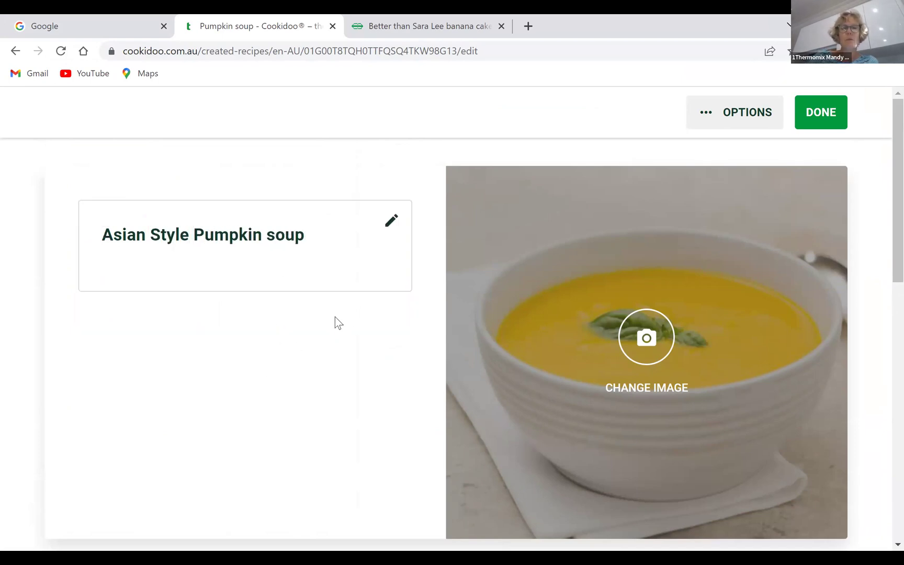
Step: Open the recipe's ingredients for editing and delete the fresh basil ingredient
scroll(299, 287, "down", 7)
scroll(258, 305, "down", 1)
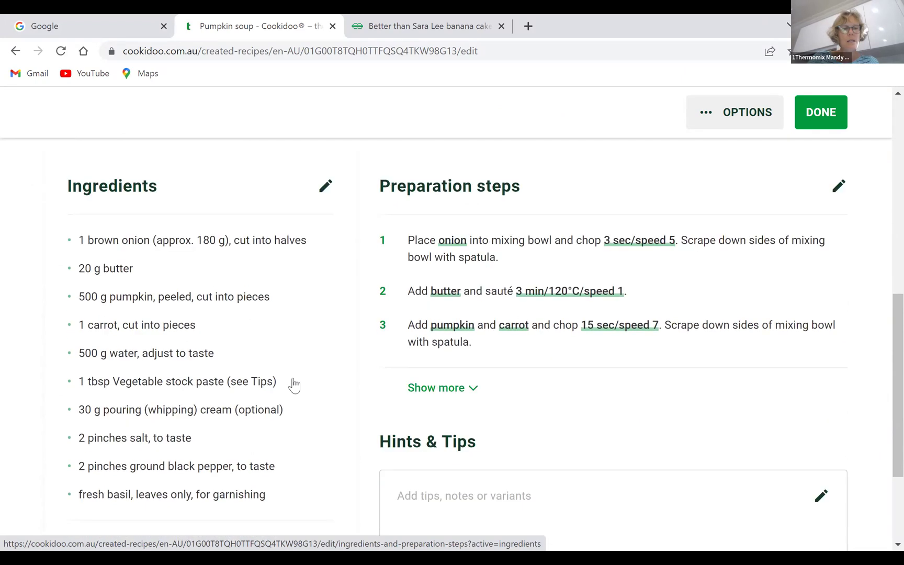
scroll(294, 384, "down", 1)
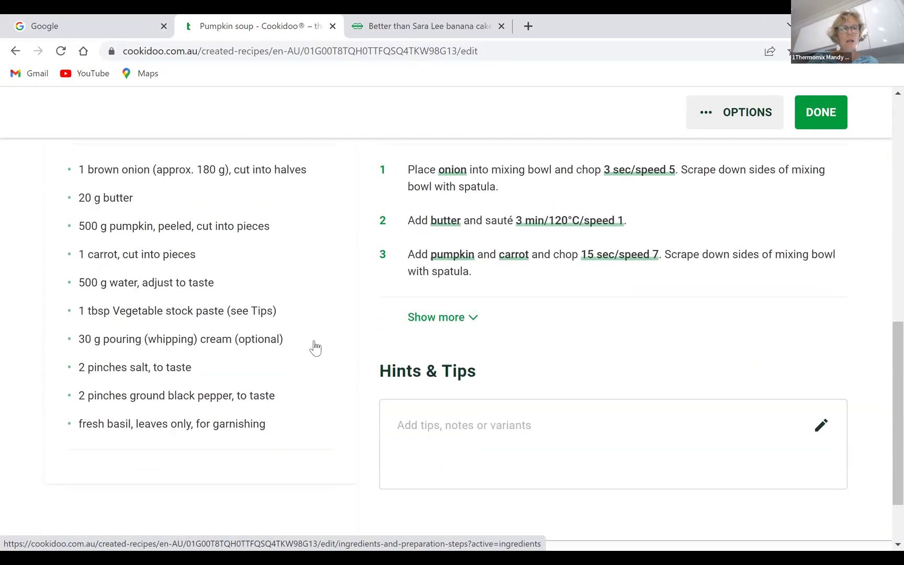
scroll(292, 382, "up", 4)
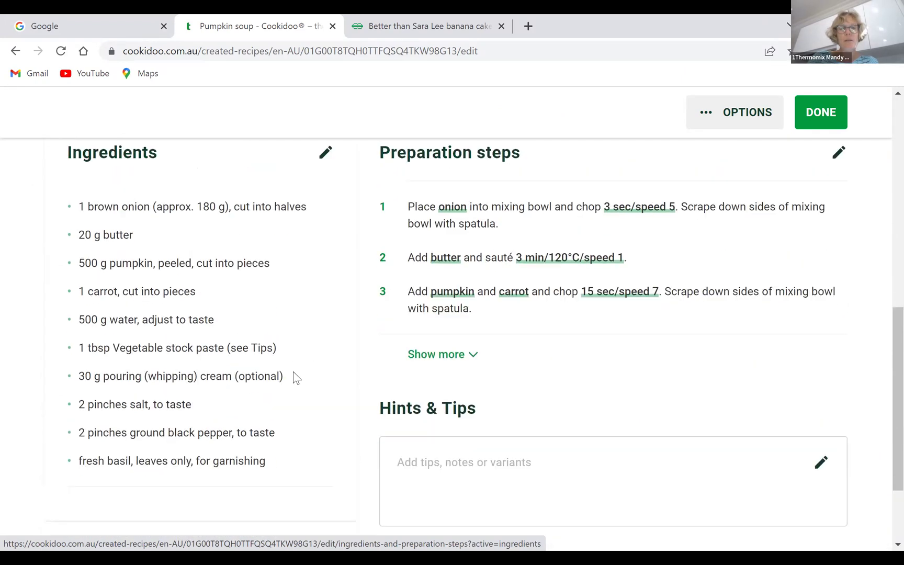
left_click(328, 402)
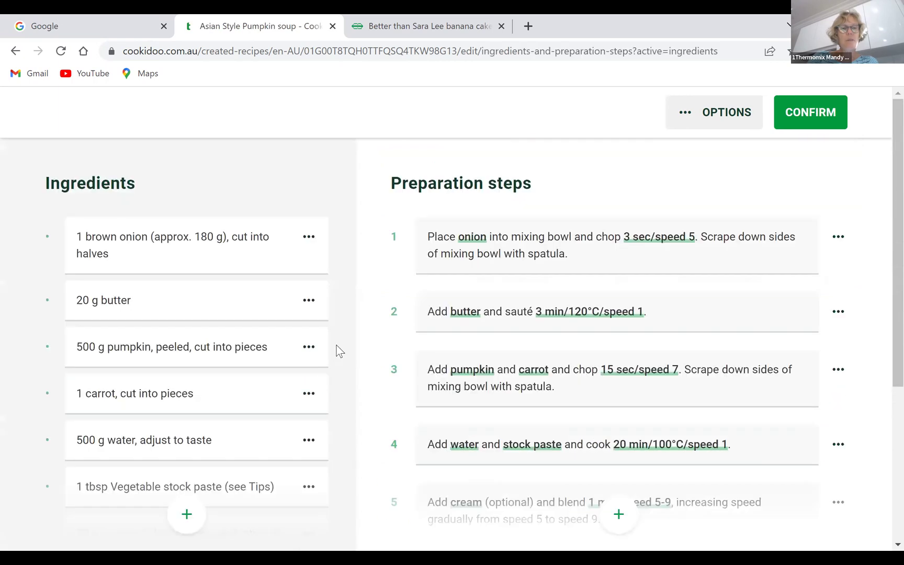
scroll(333, 357, "down", 2)
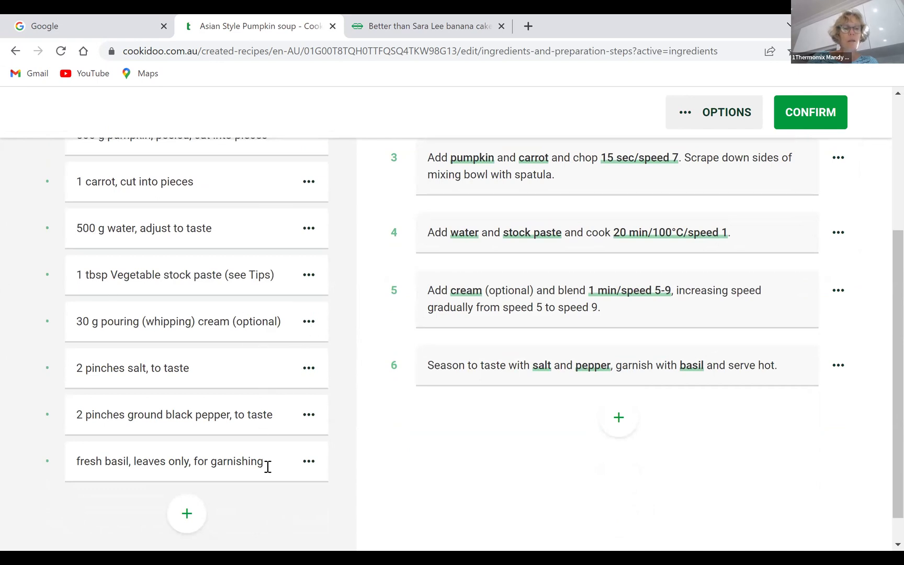
left_click(309, 461)
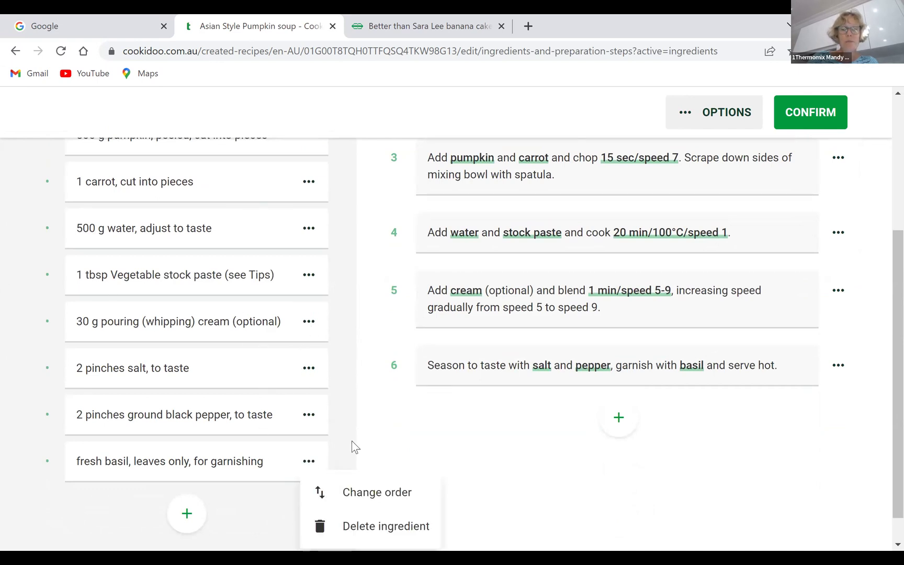
left_click(340, 489)
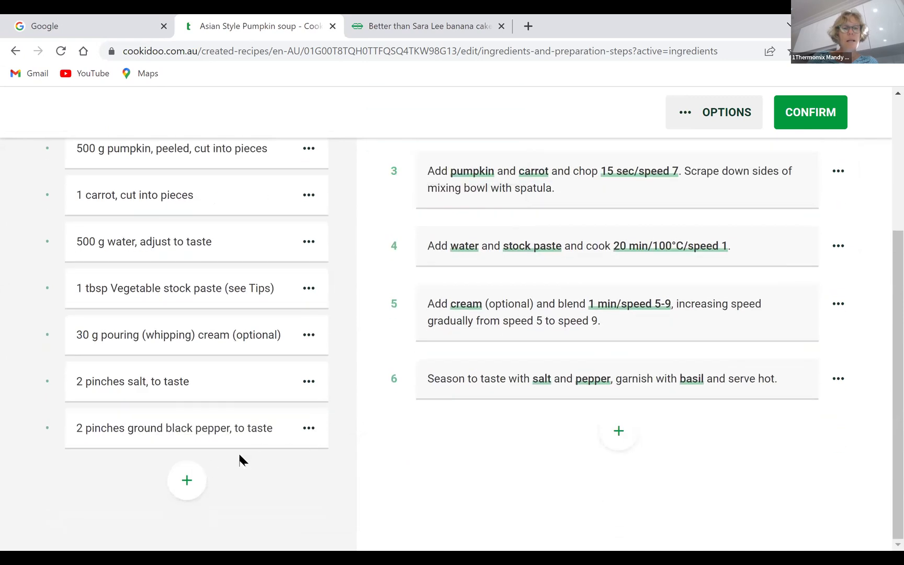
Step: Add a new ingredient "2 cm cube fresh ginger peeled" at the end of the ingredients list
left_click(182, 485)
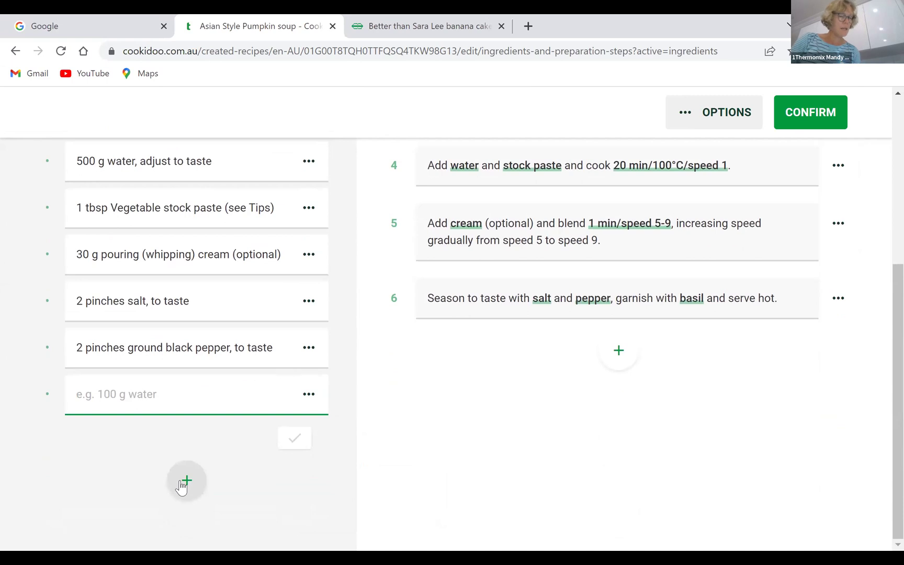
type("2 cm")
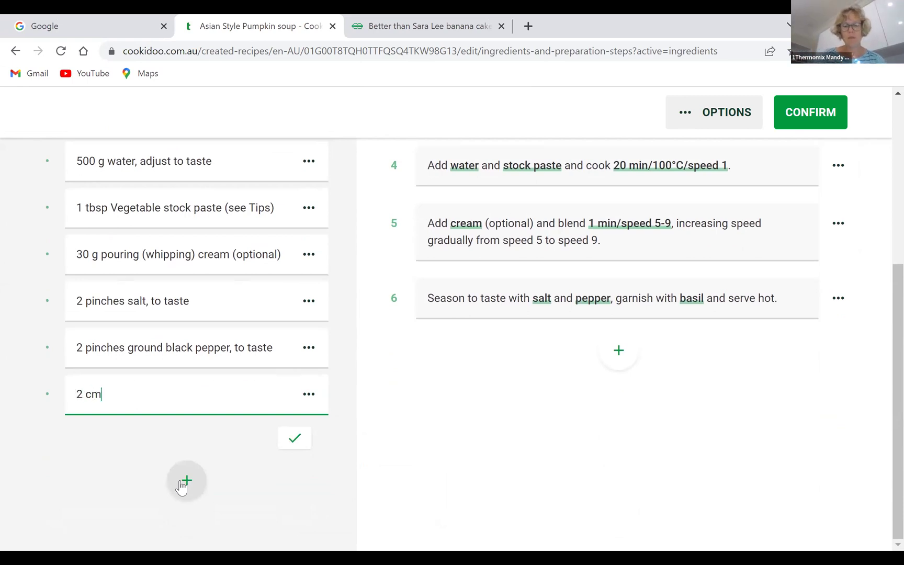
type(" cube")
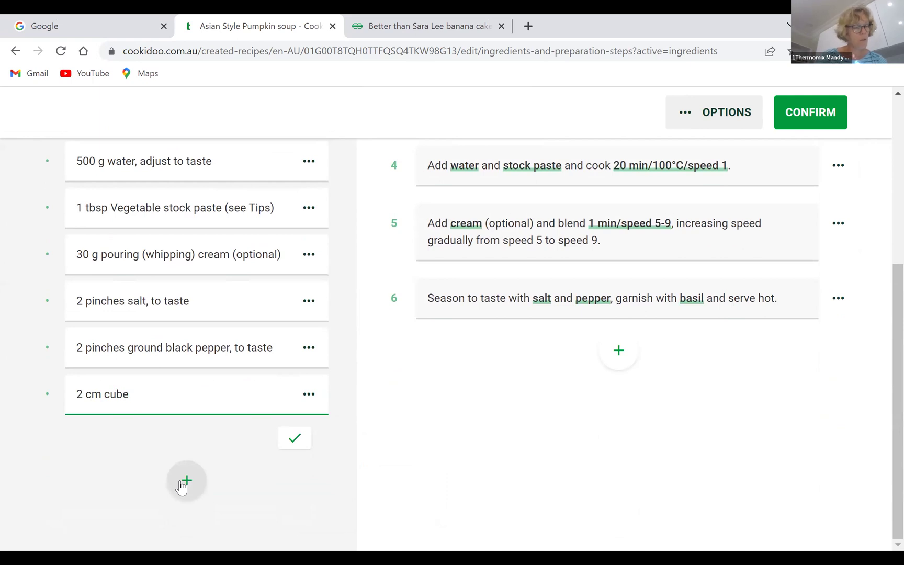
type(" fresh ginger peeled")
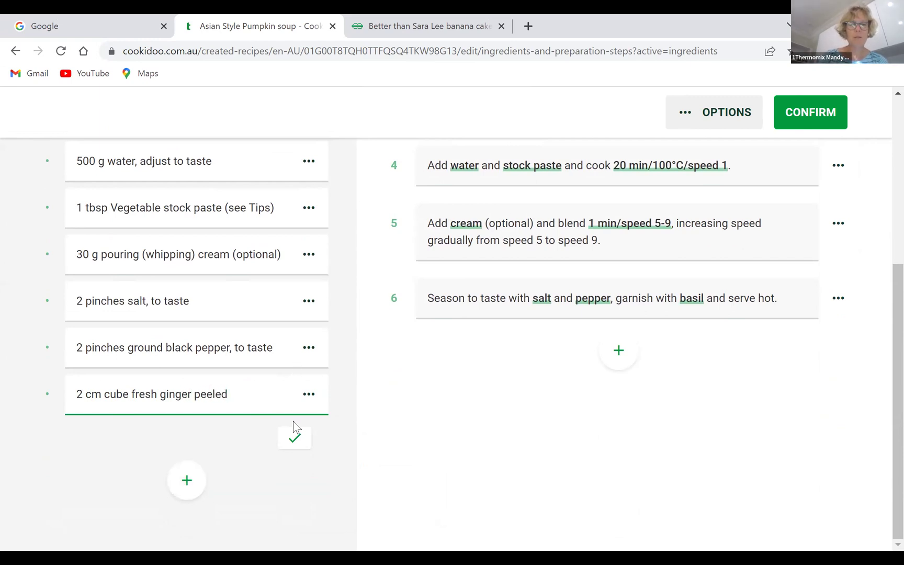
left_click(295, 438)
Step: Add the ingredient "1 Small red or green chilli deseeded if preferred" below the ginger
left_click(196, 487)
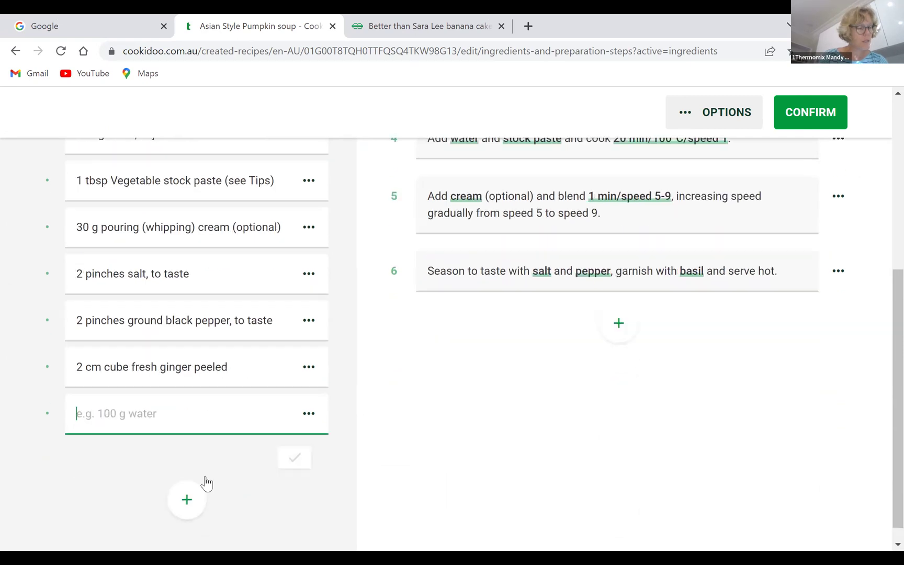
type("1 Small")
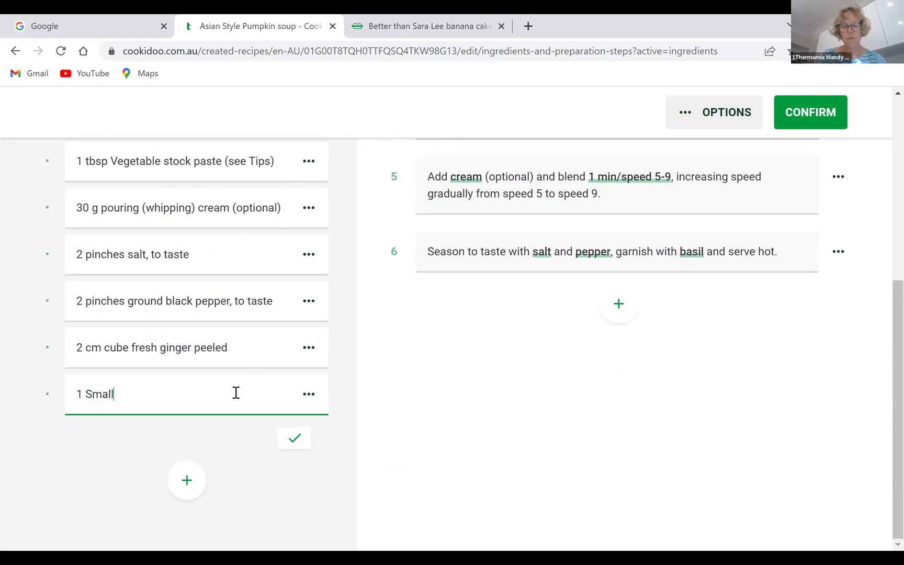
type(" red chil")
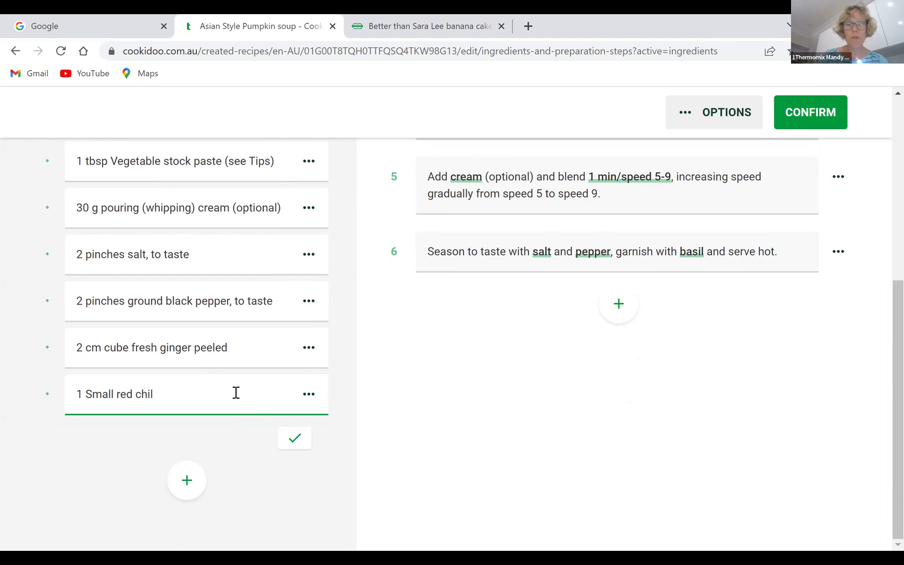
type("green chi")
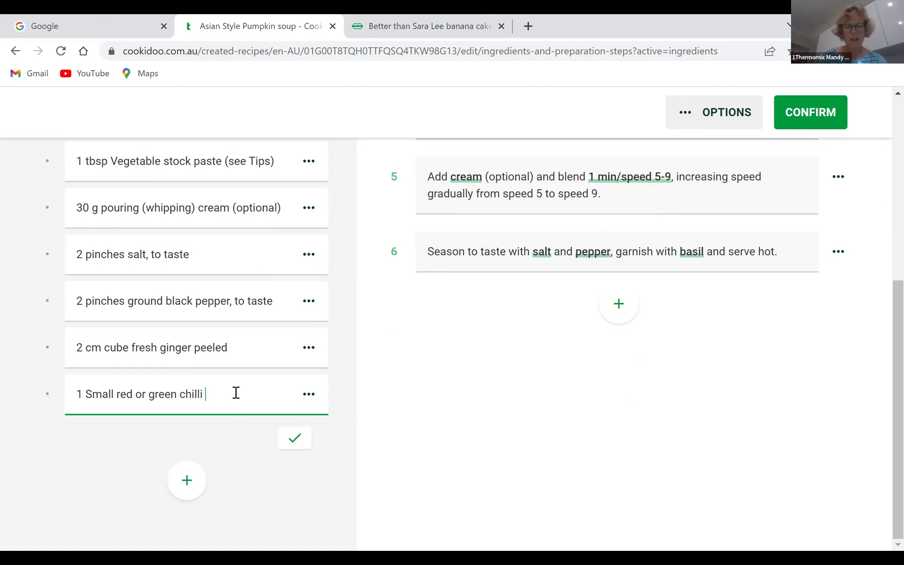
type("lli deseede")
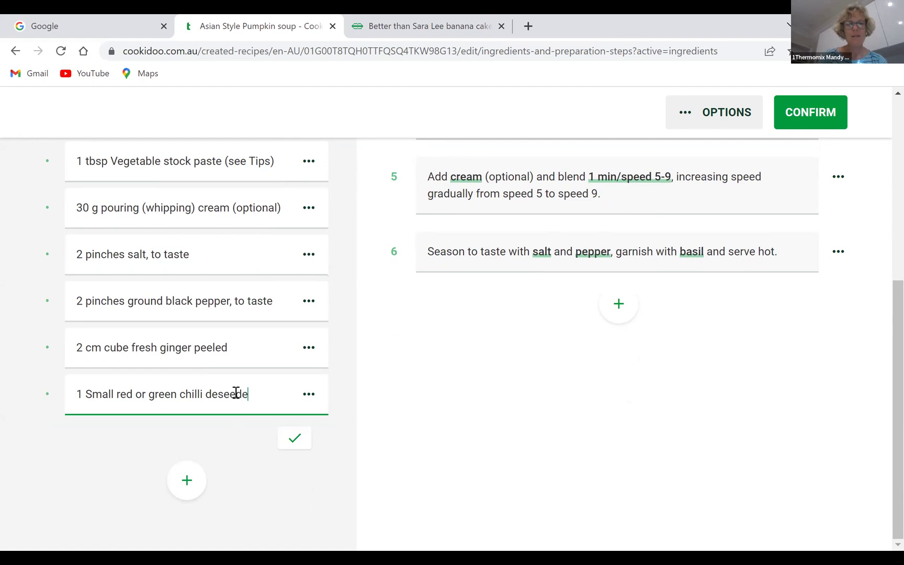
type("d if preferred")
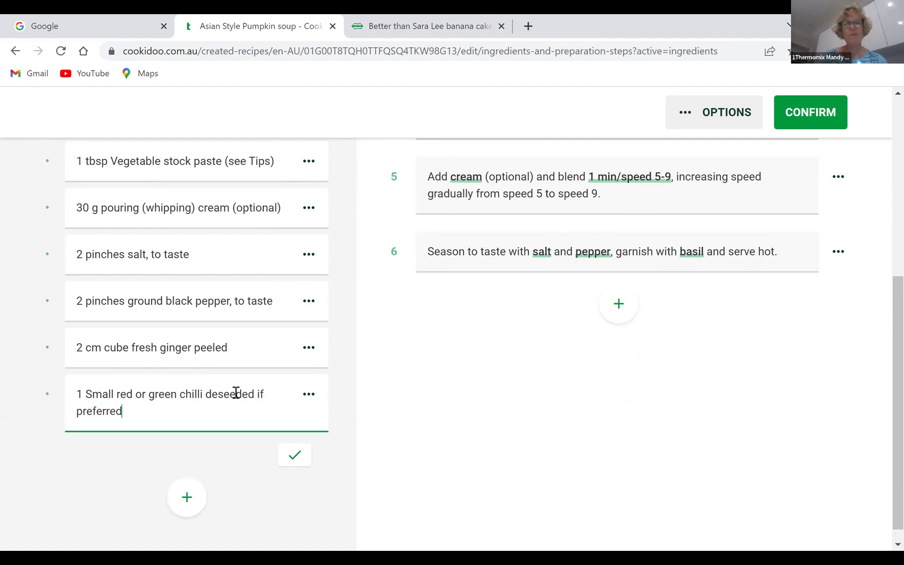
left_click(297, 457)
Step: Add the ingredient "2 sprigs fresh coriander" below the chilli
left_click(188, 481)
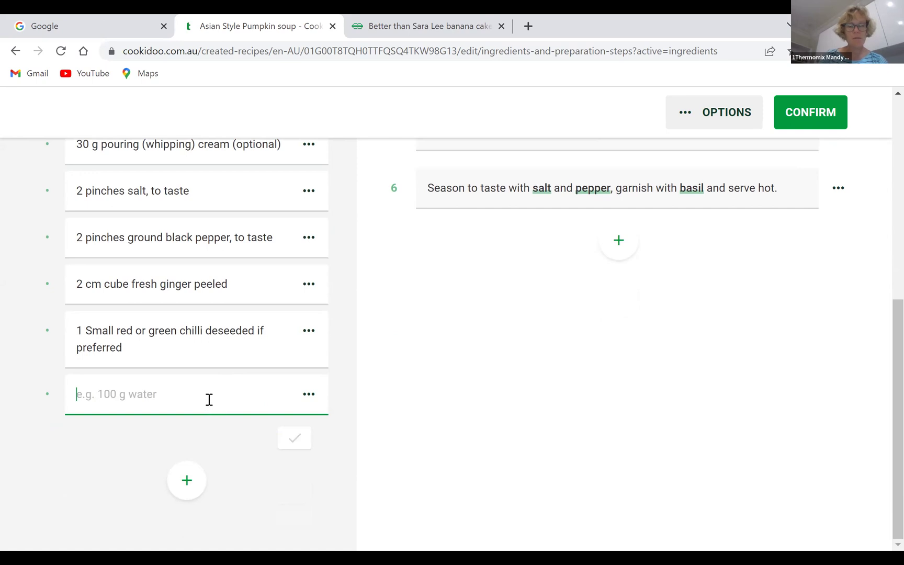
type("2 sprigs fresh coriander")
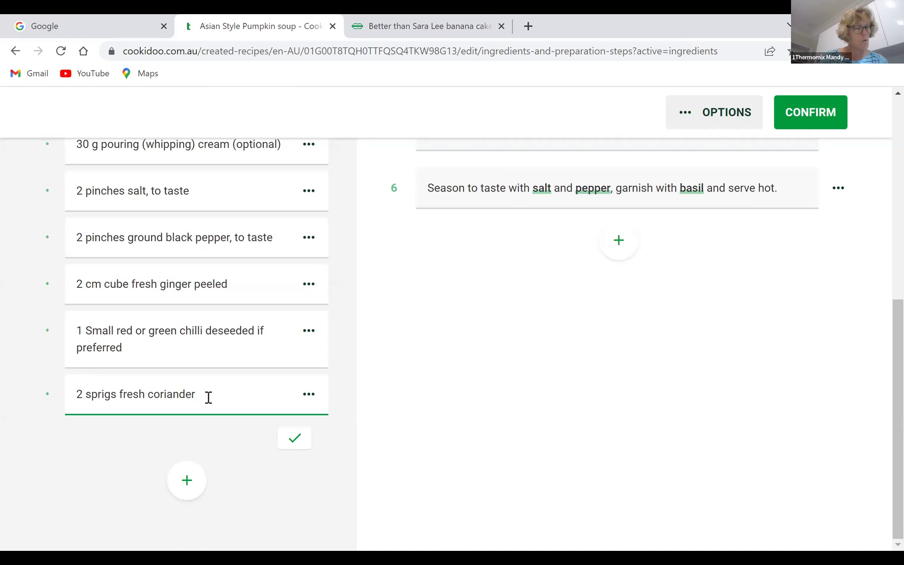
left_click(187, 481)
Step: Add the ingredient "1 stalk of lemongrass white part only" below the coriander and delete the leftover empty ingredient
left_click(186, 490)
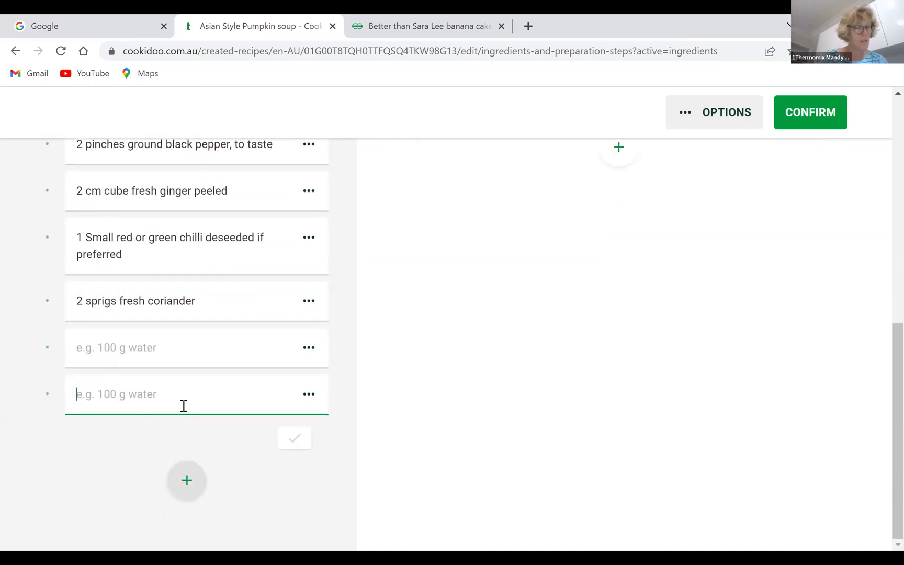
left_click(192, 351)
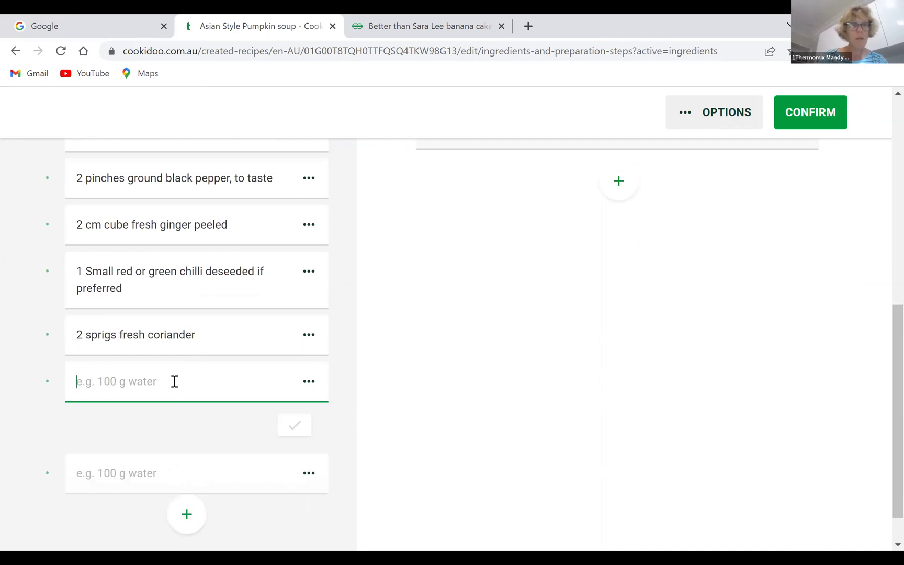
type("1 stalj")
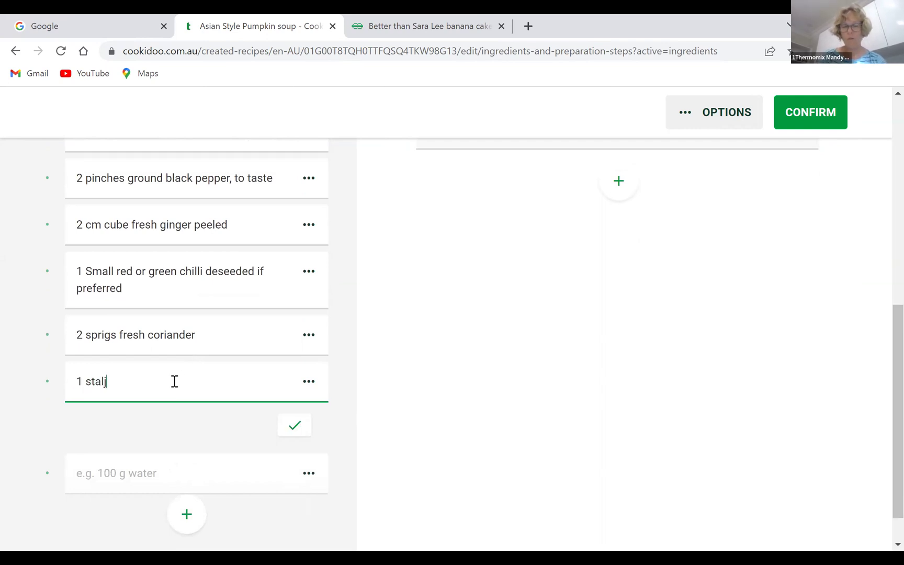
key("BackSpace")
type("k of")
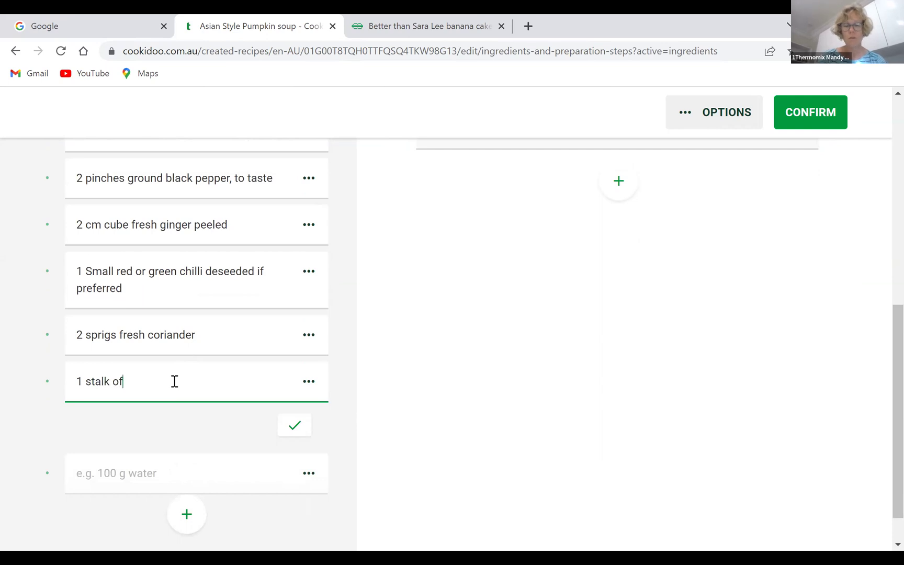
type(" lemongrass white ")
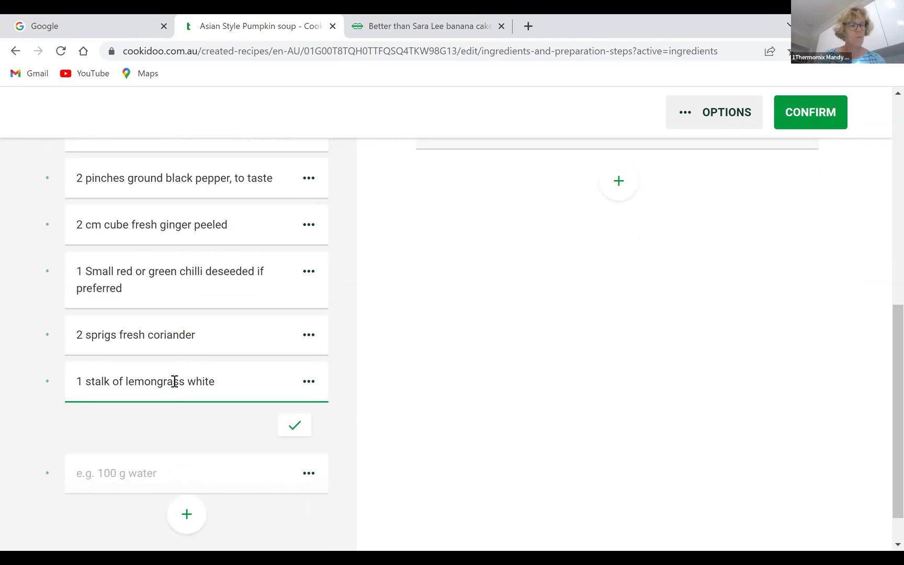
type("part only")
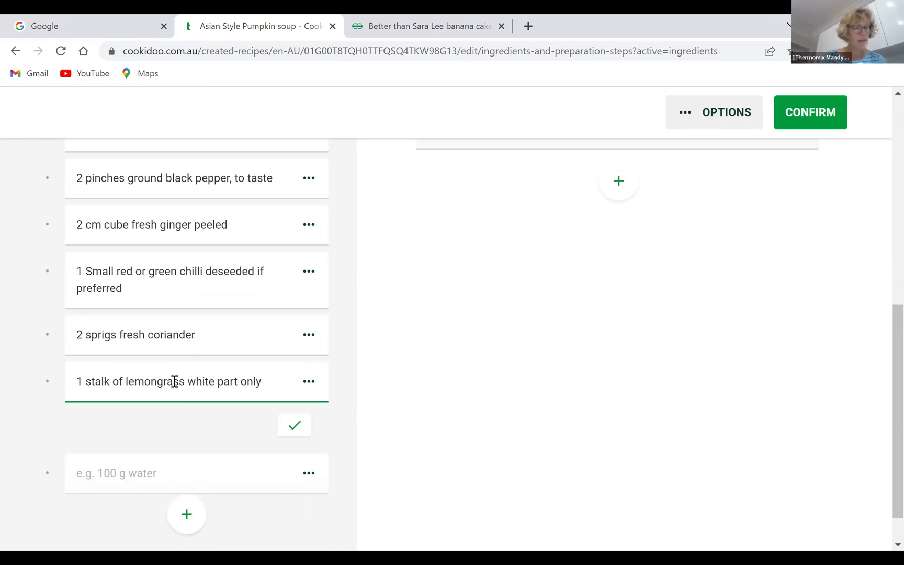
left_click(294, 425)
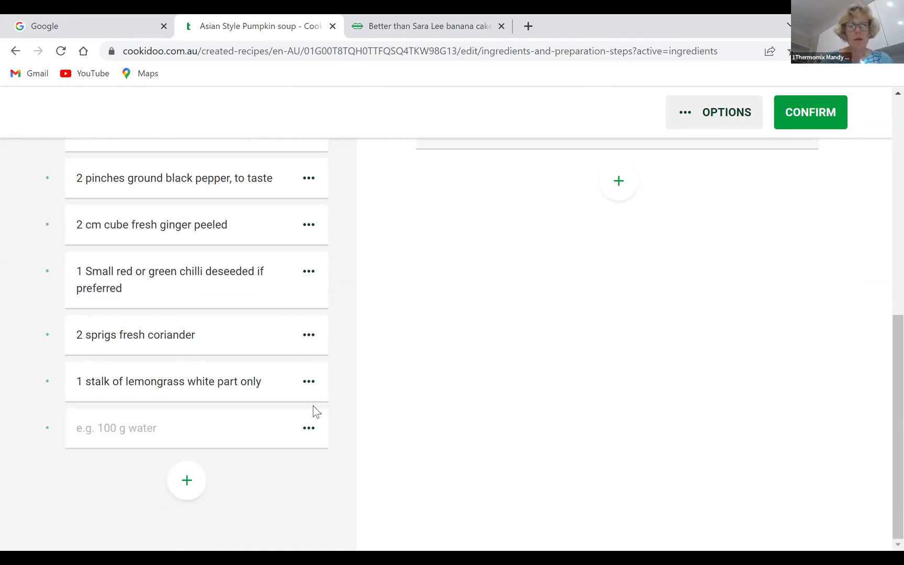
left_click(309, 429)
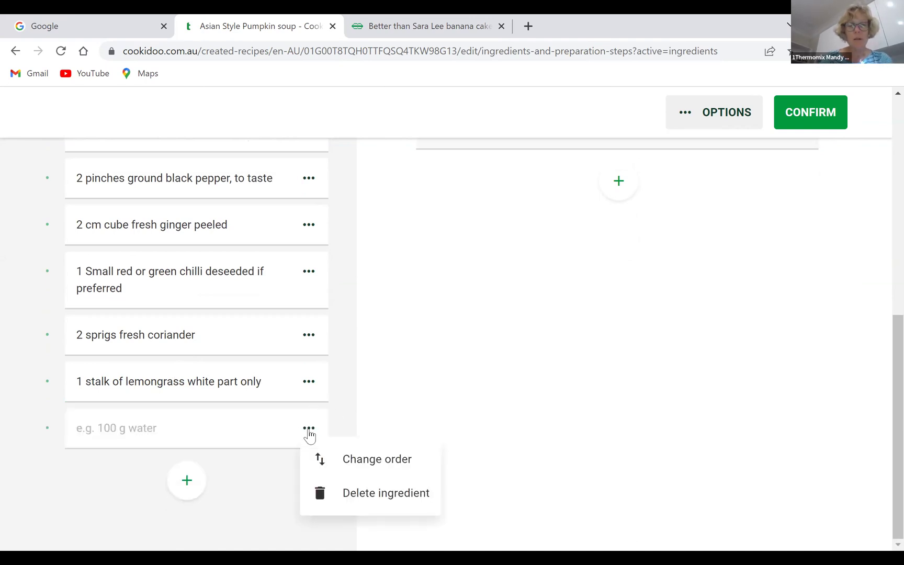
left_click(345, 494)
Step: Change the pouring (whipping) cream ingredient to "30 g coconut cream"
scroll(216, 290, "up", 2)
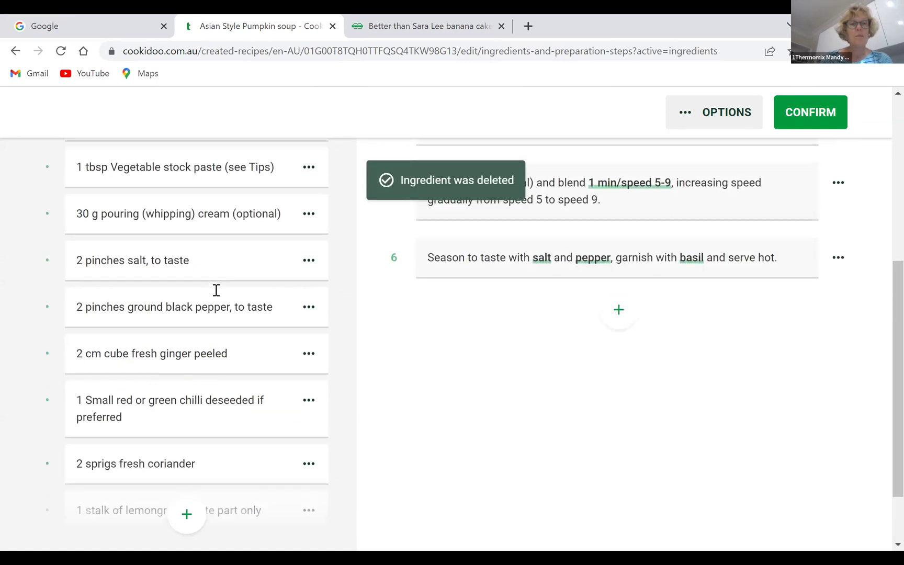
scroll(217, 290, "up", 2)
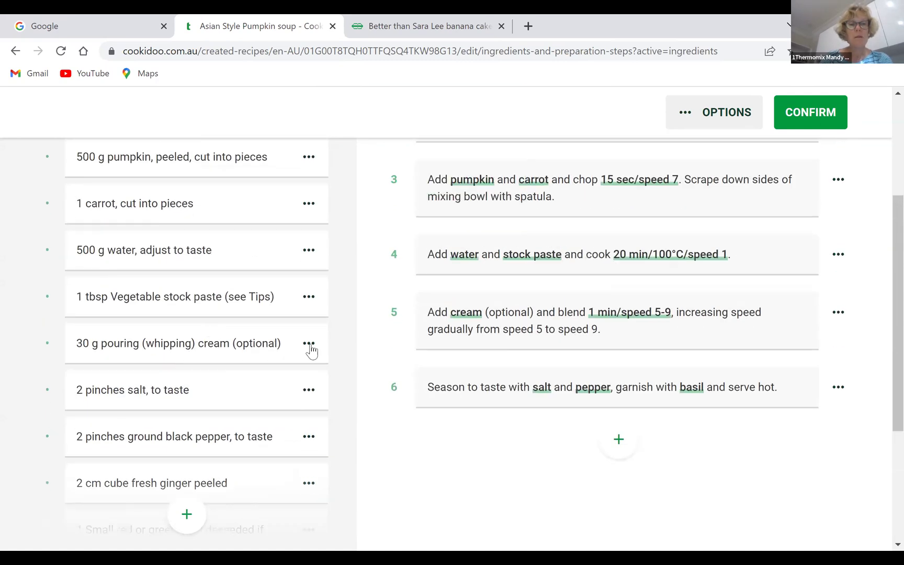
left_click(268, 344)
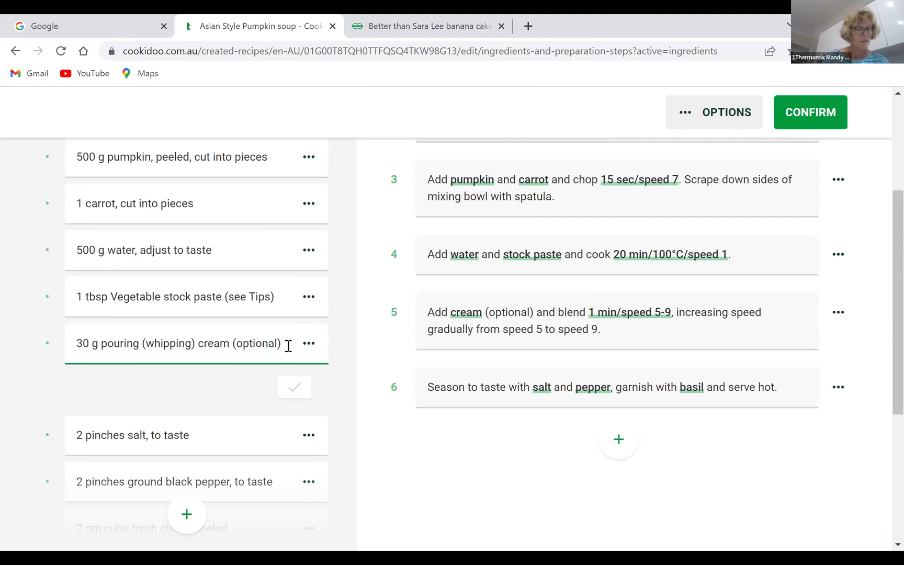
key("BackSpace")
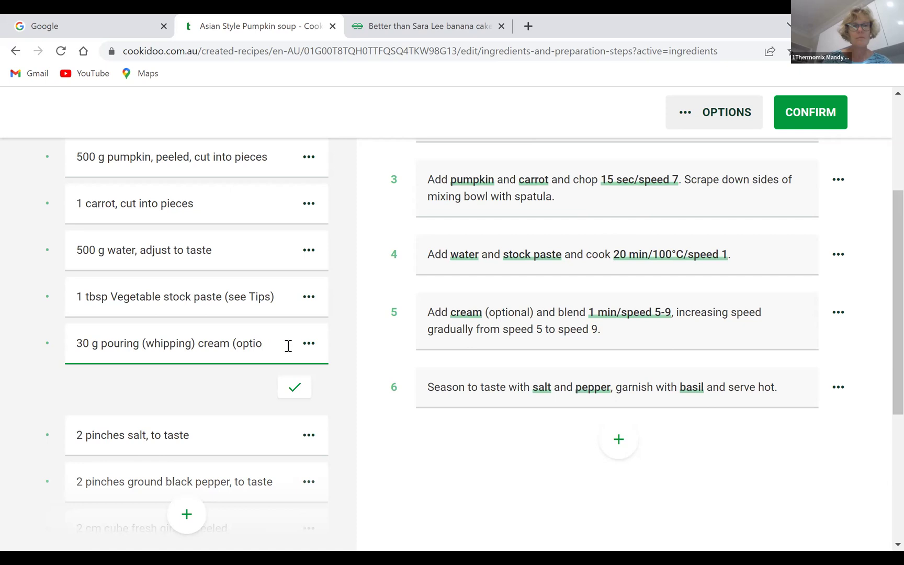
key("BackSpace")
key("BackSpace")
key("BackSpace")
key("BackSpace")
key("BackSpace")
key("BackSpace")
key("BackSpace")
key("BackSpace")
key("BackSpace")
key("BackSpace")
key("BackSpace")
key("BackSpace")
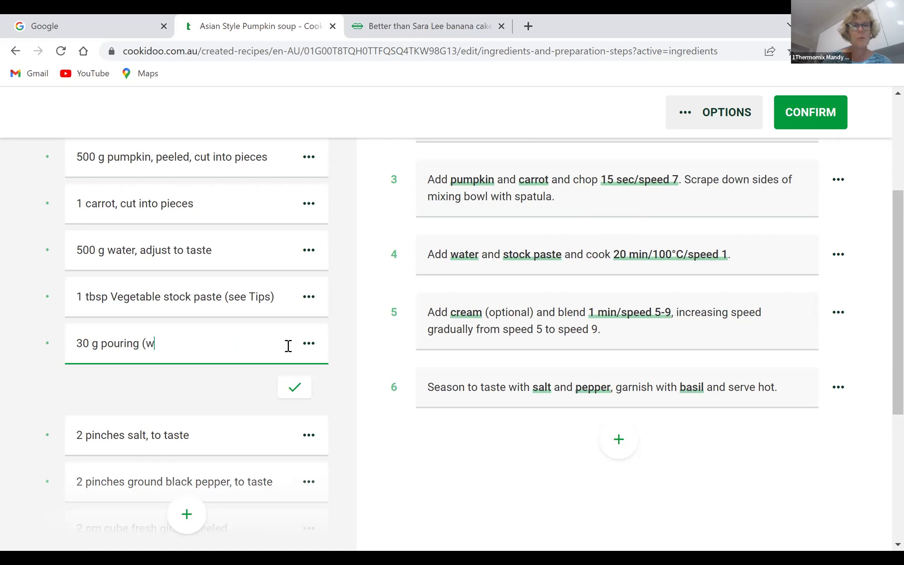
type("coconut")
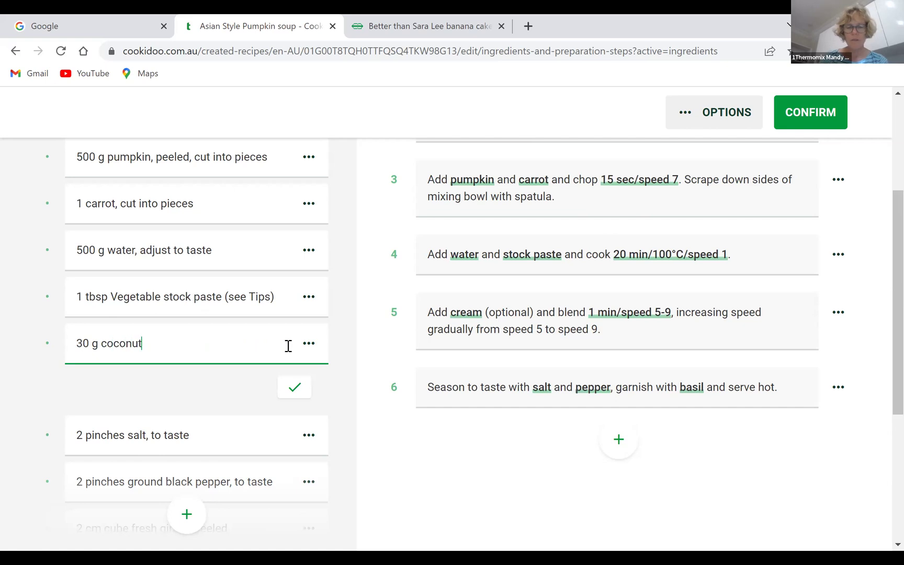
type(" cream")
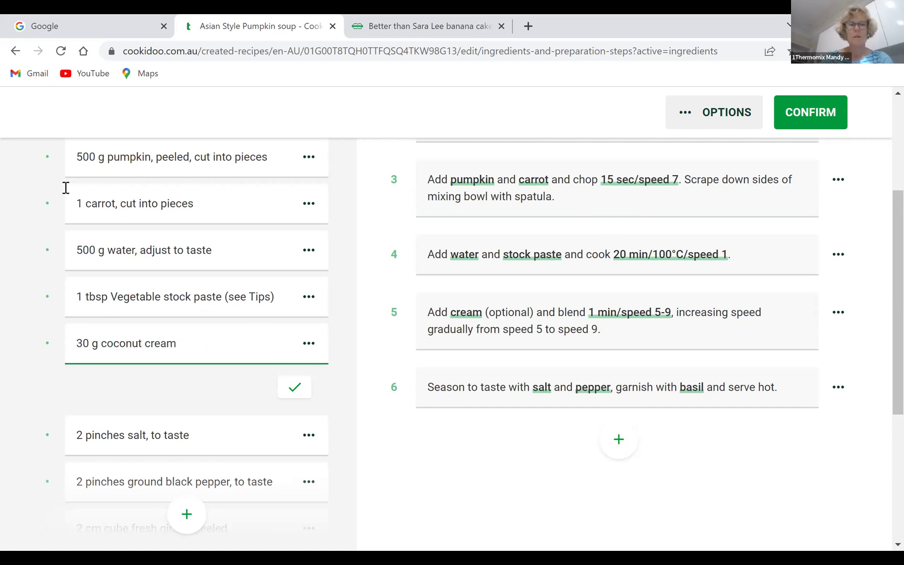
left_click(296, 388)
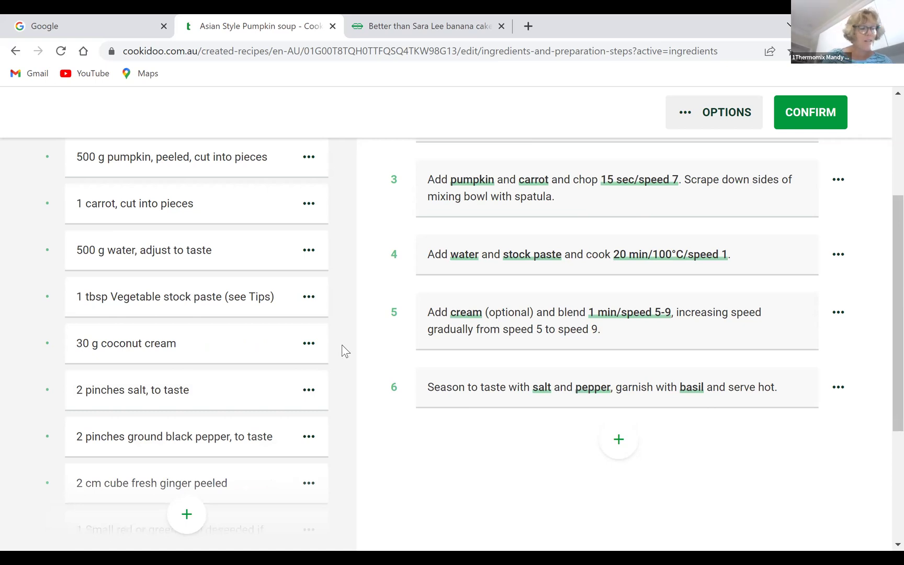
Step: Change the ingredient order so the lemongrass stalk sits directly below the brown onion
scroll(343, 350, "down", 1)
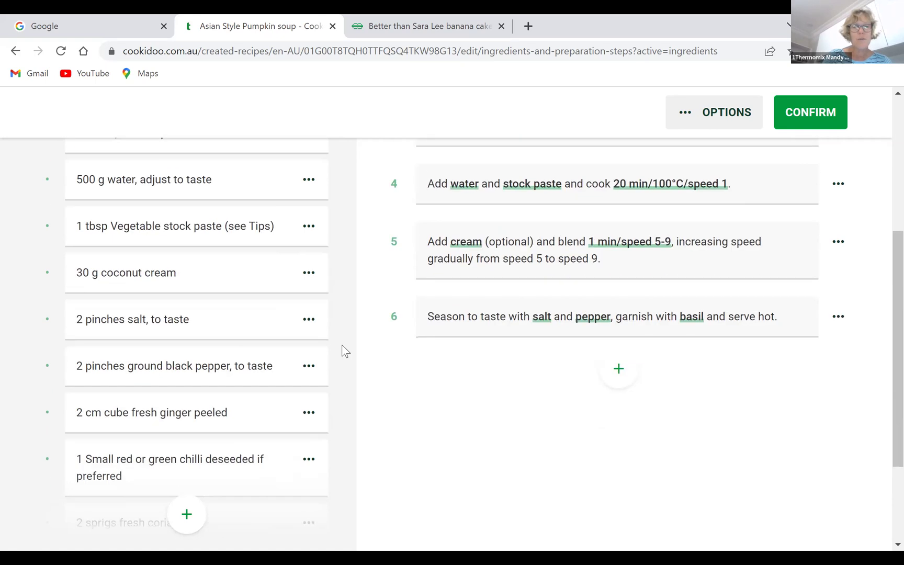
scroll(343, 350, "down", 2)
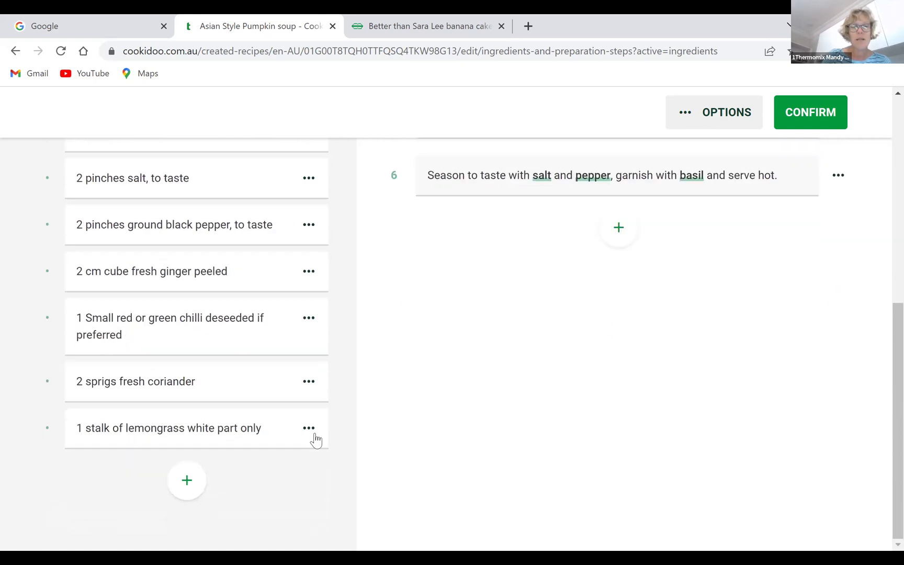
left_click(309, 428)
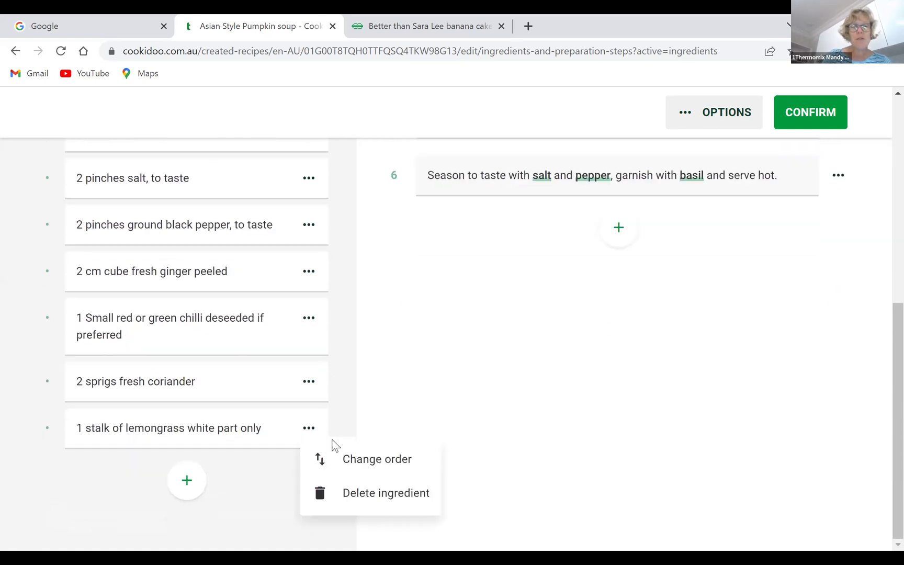
left_click(327, 456)
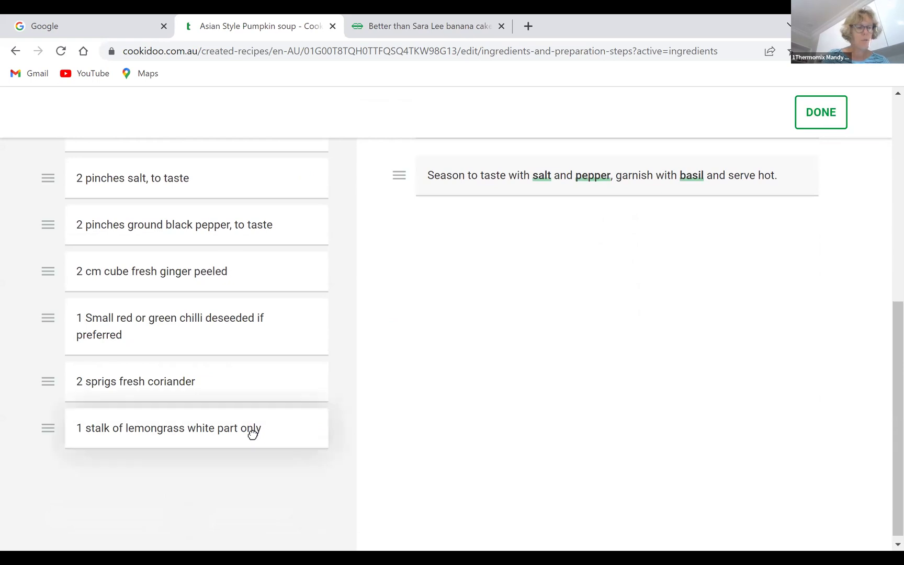
left_click_drag(252, 426, 260, 285)
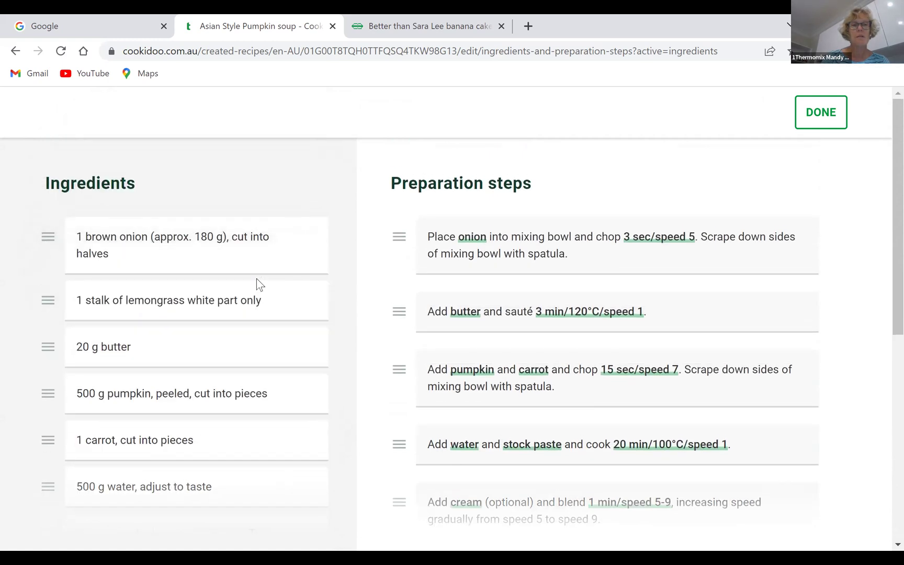
Step: Change the ingredient order so the fresh coriander sits directly below the brown onion
scroll(215, 374, "down", 8)
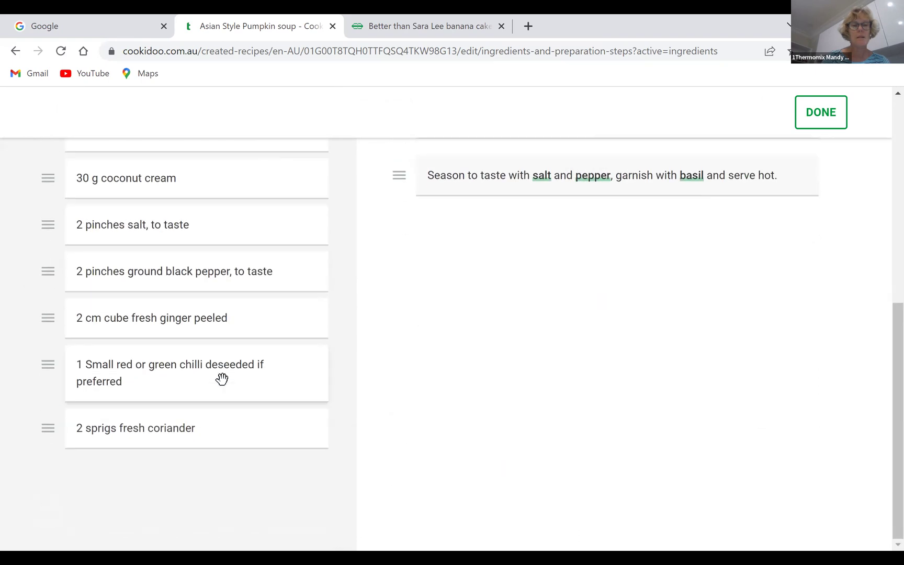
left_click_drag(272, 431, 260, 231)
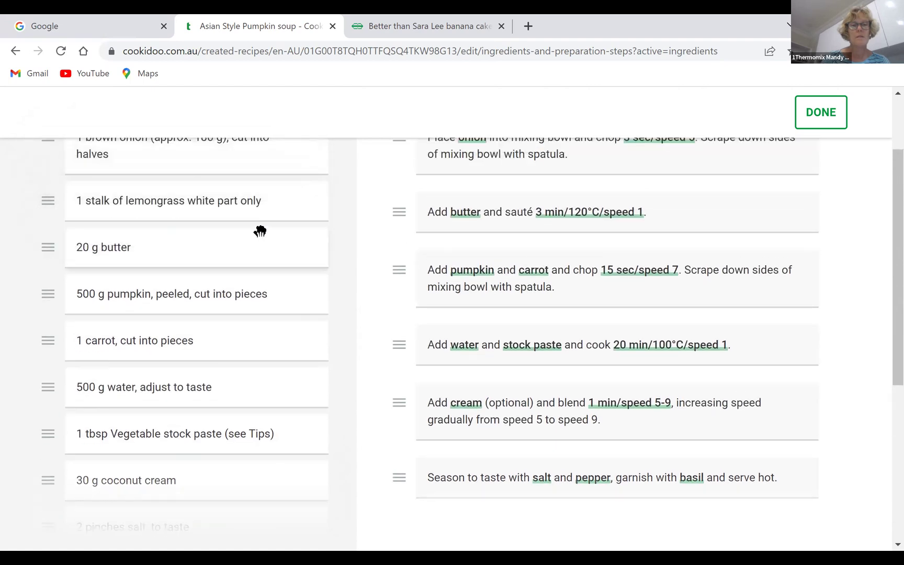
scroll(222, 423, "down", 6)
left_click_drag(206, 434, 194, 240)
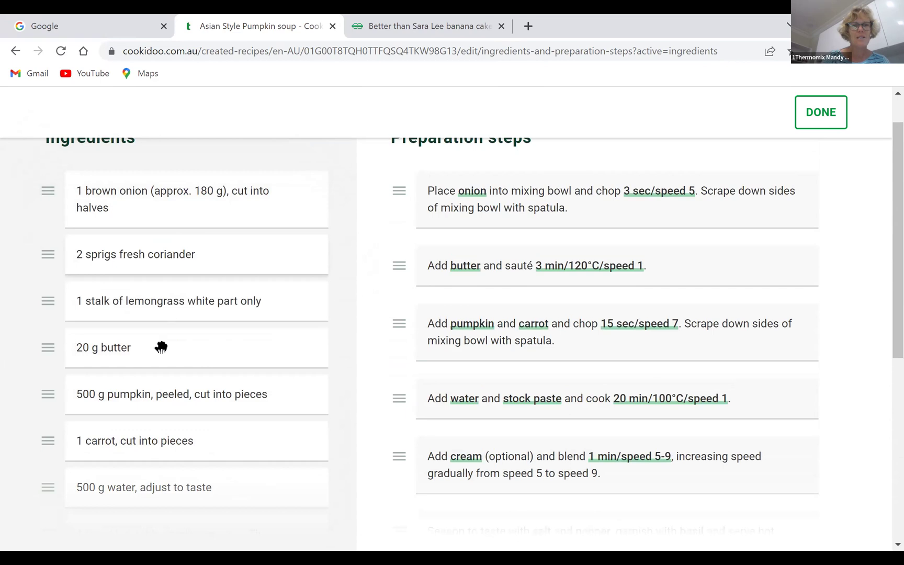
Step: Place the ginger and the chilli, in that order, between the brown onion and the coriander, and finish reordering the ingredients
scroll(168, 365, "down", 7)
left_click_drag(171, 416, 165, 264)
scroll(165, 264, "down", 7)
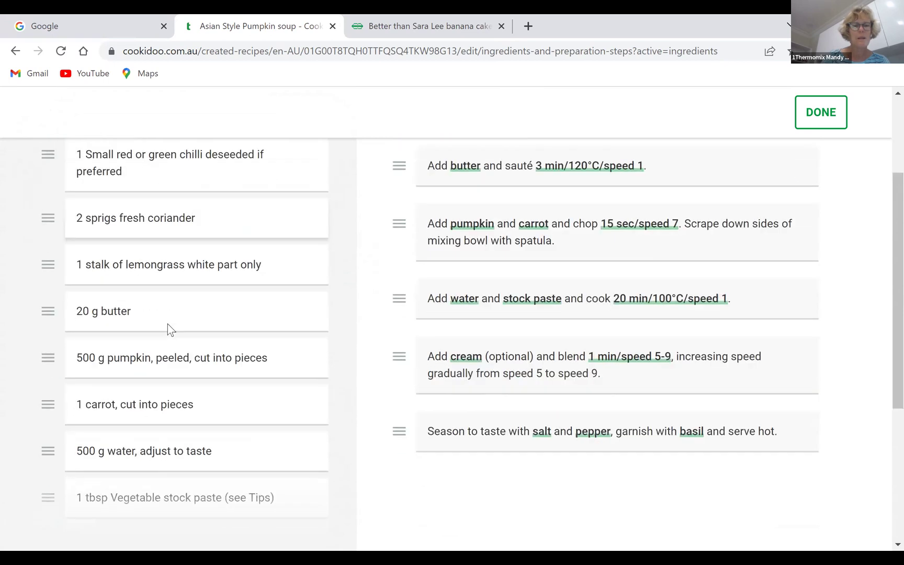
left_click_drag(188, 434, 188, 284)
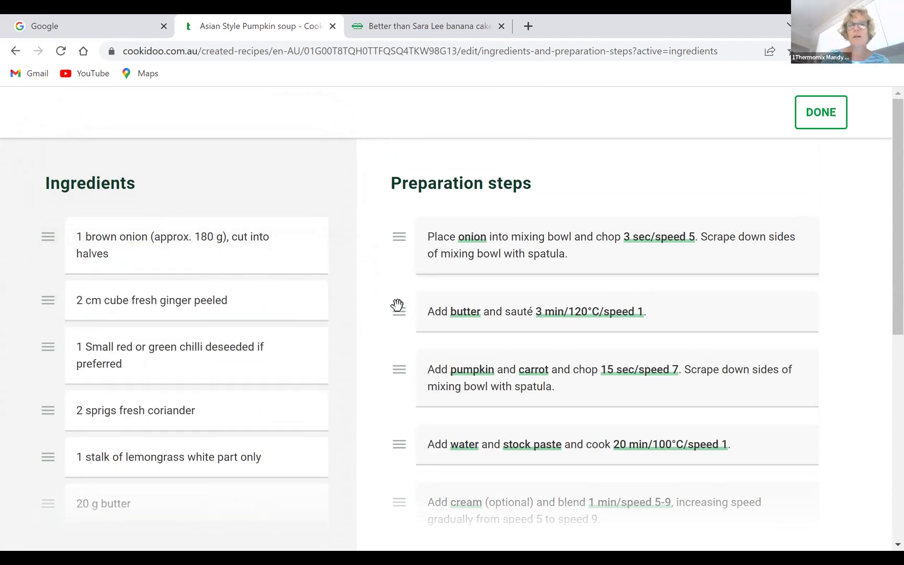
scroll(349, 347, "down", 3)
scroll(349, 346, "down", 2)
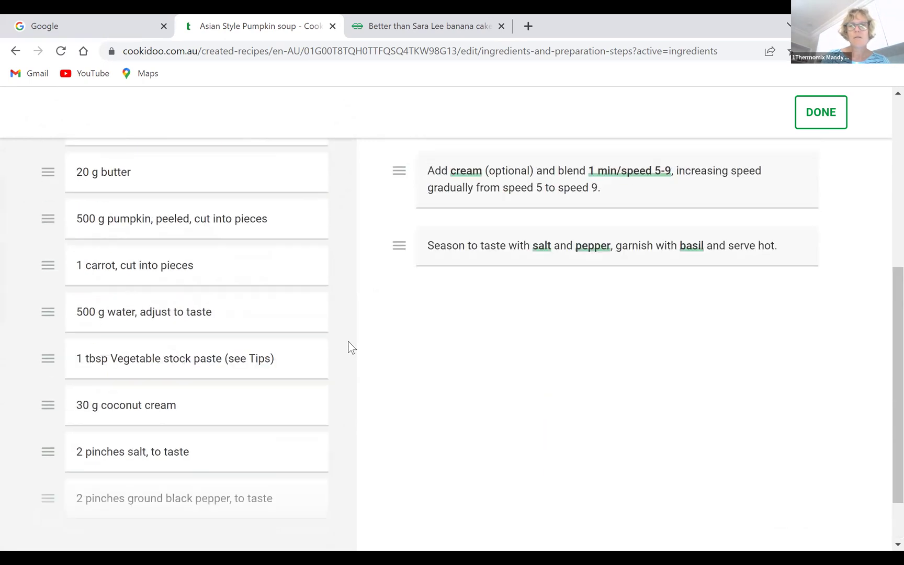
scroll(349, 347, "up", 5)
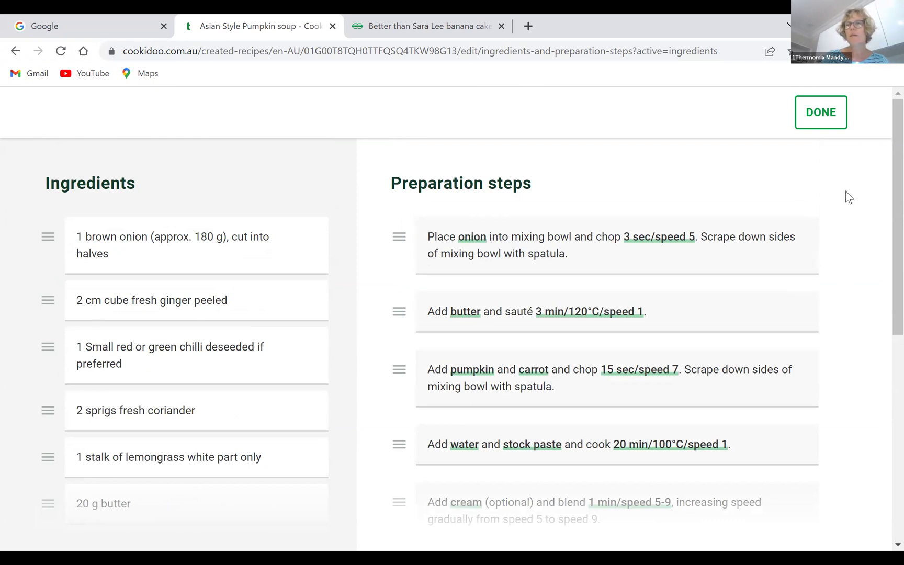
left_click(820, 116)
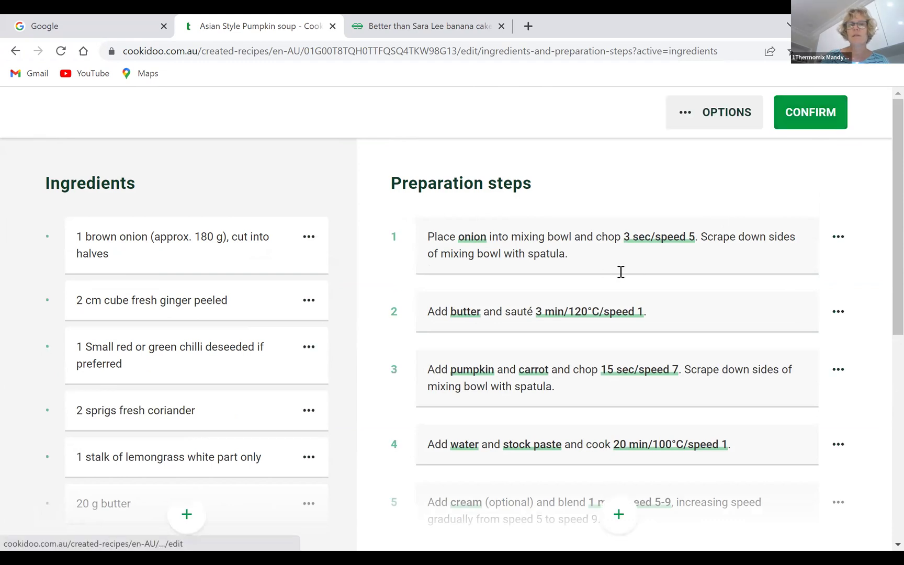
Step: Insert the listed ingredient "1 brown onion (approx. 180 g), cut into halves" after the word onion in preparation step 1
left_click(490, 238)
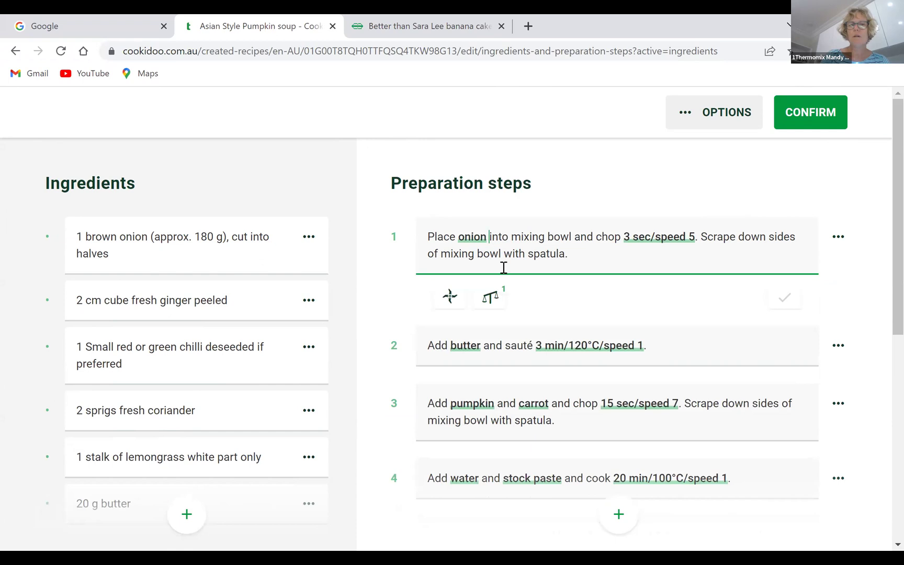
left_click(495, 299)
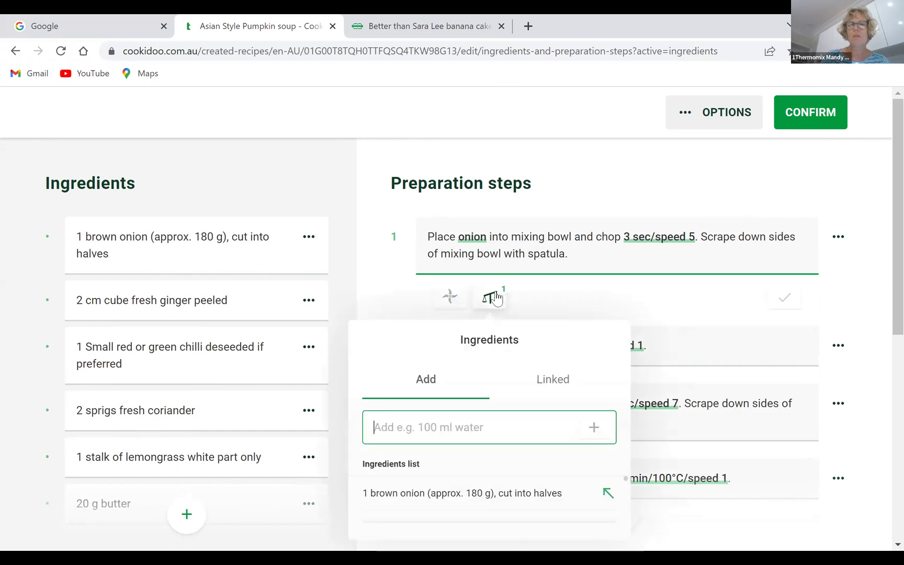
left_click(516, 428)
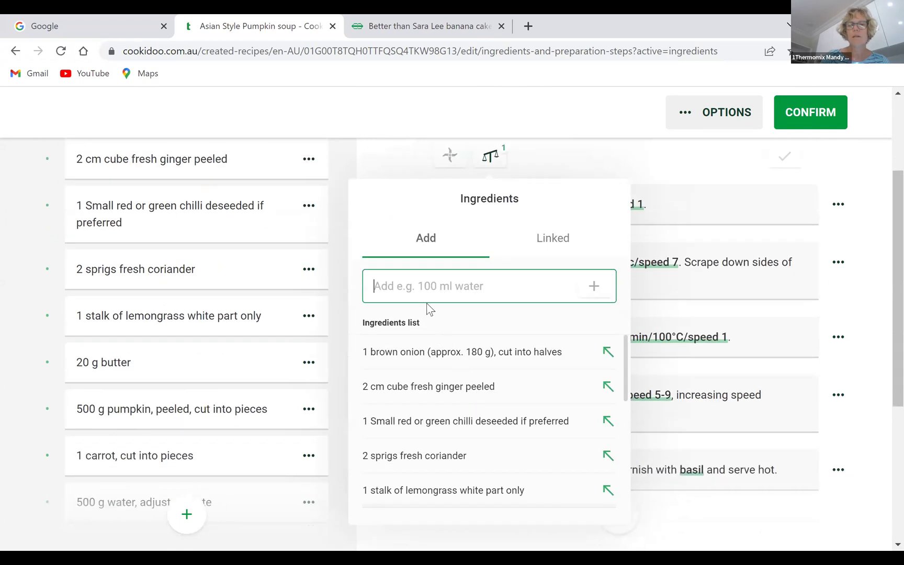
left_click(607, 354)
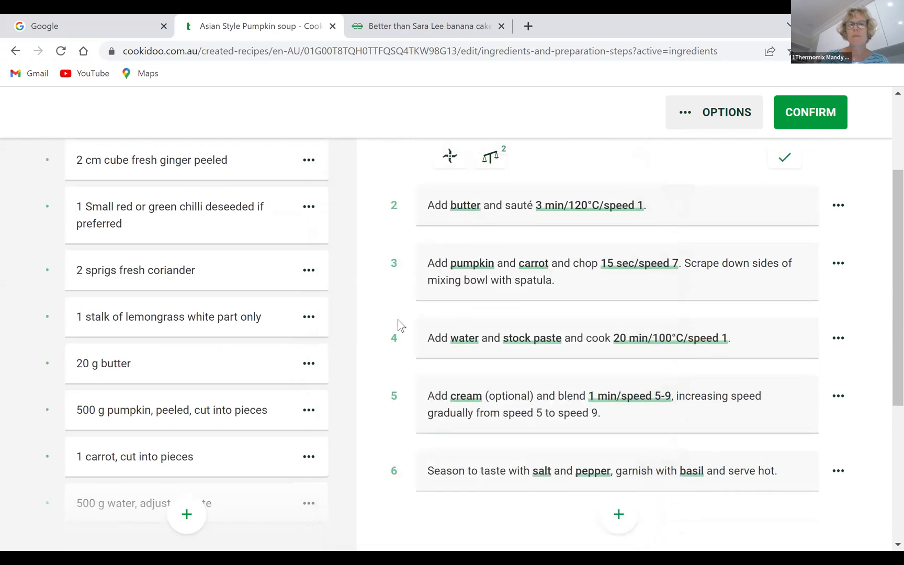
Step: Delete the original word "onion" before the inserted brown onion ingredient in preparation step 1
scroll(398, 326, "up", 3)
left_click_drag(489, 236, 461, 242)
key("BackSpace")
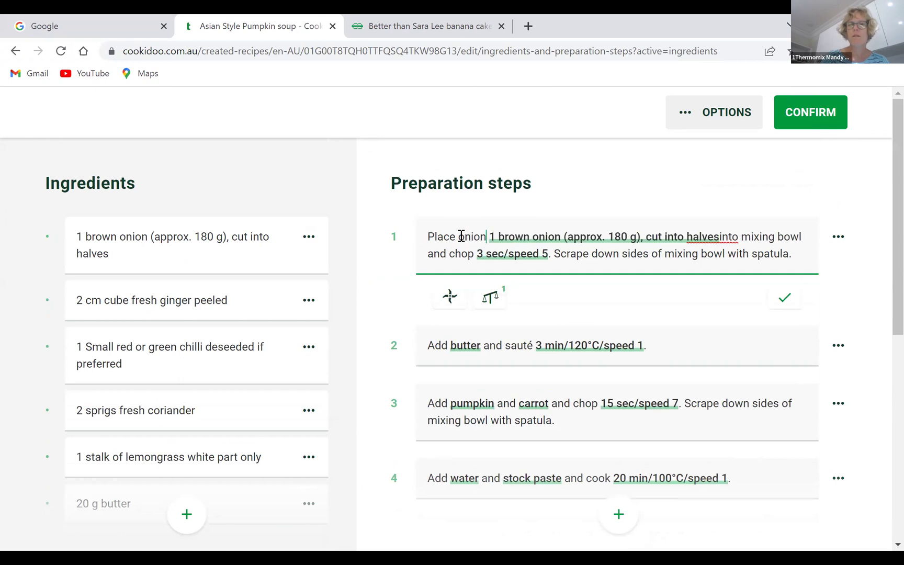
key("BackSpace")
key("BackSpace")
key("BackSpace")
key("BackSpace")
key("BackSpace")
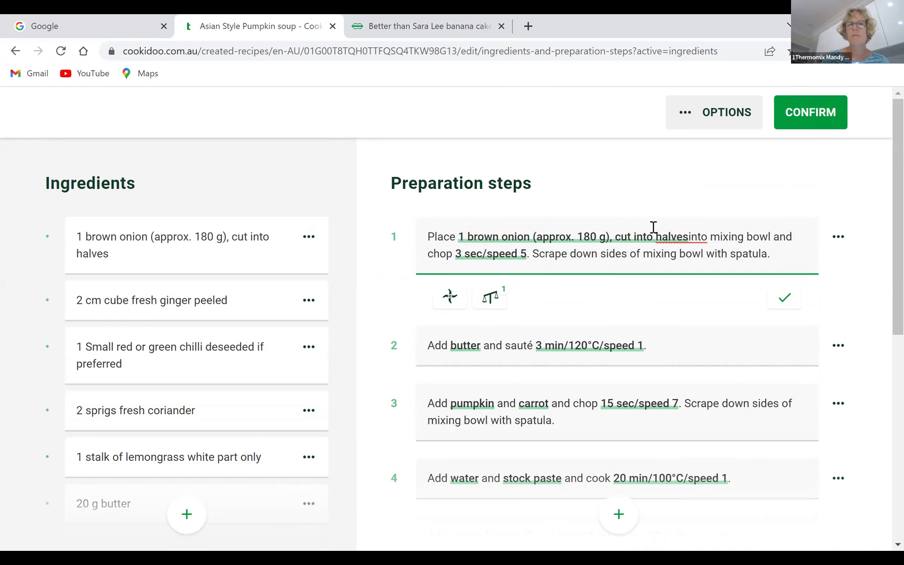
Step: Add ", 2cm cube fresh ginger peeled, " after the brown onion in preparation step 1
left_click(691, 235)
type(", ")
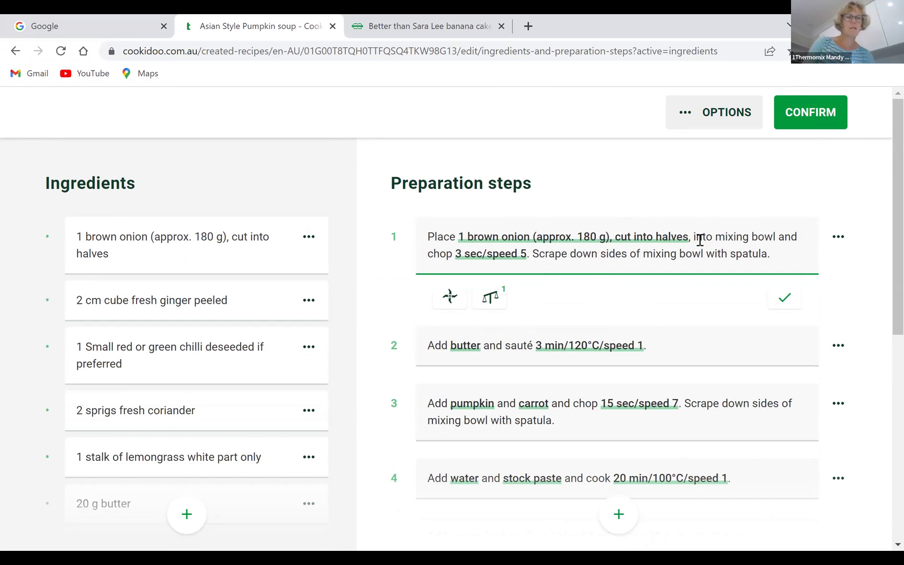
type("2cm cube")
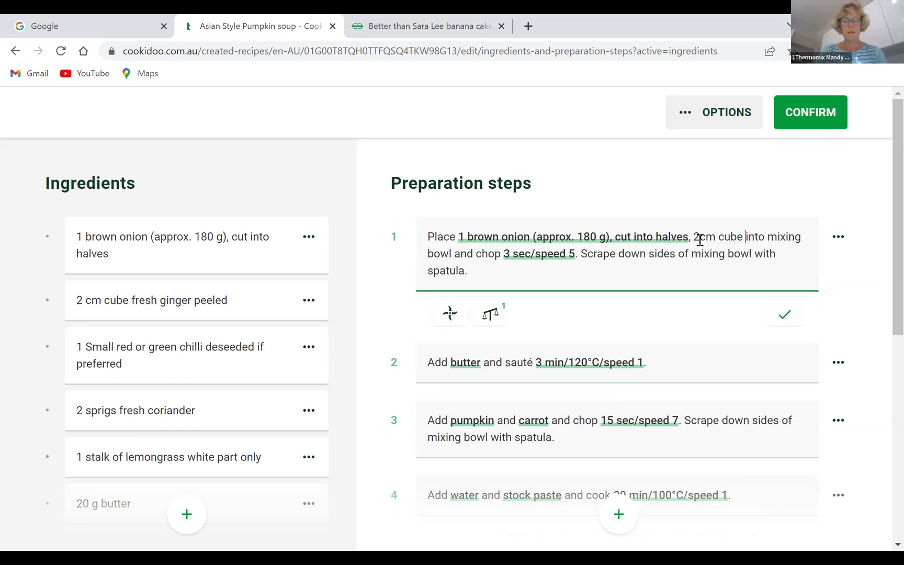
type(" fr")
type("esh ginger pe")
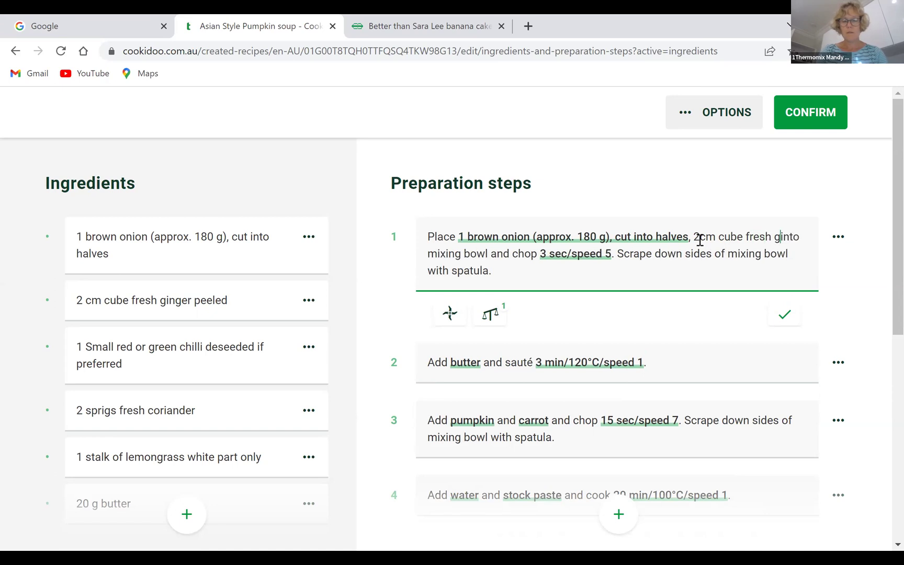
type("eled")
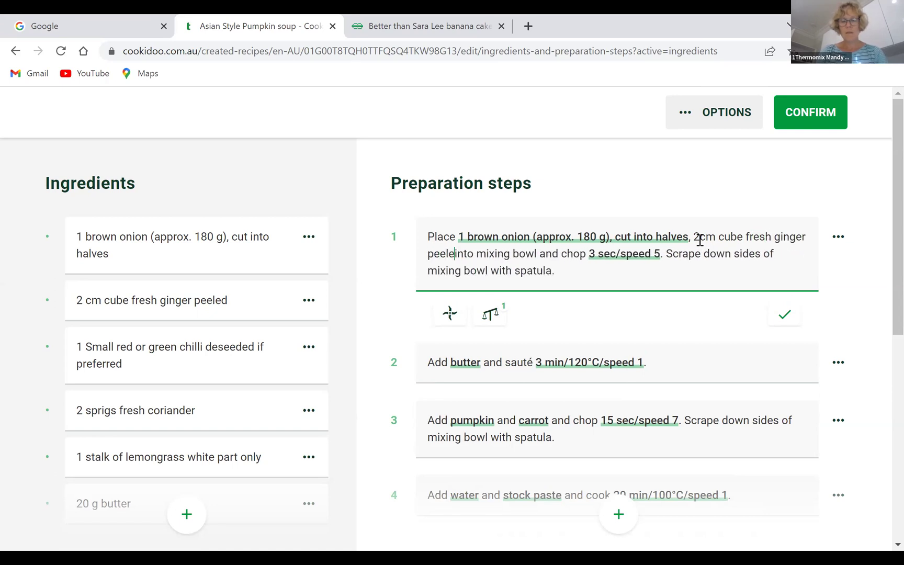
type(", ")
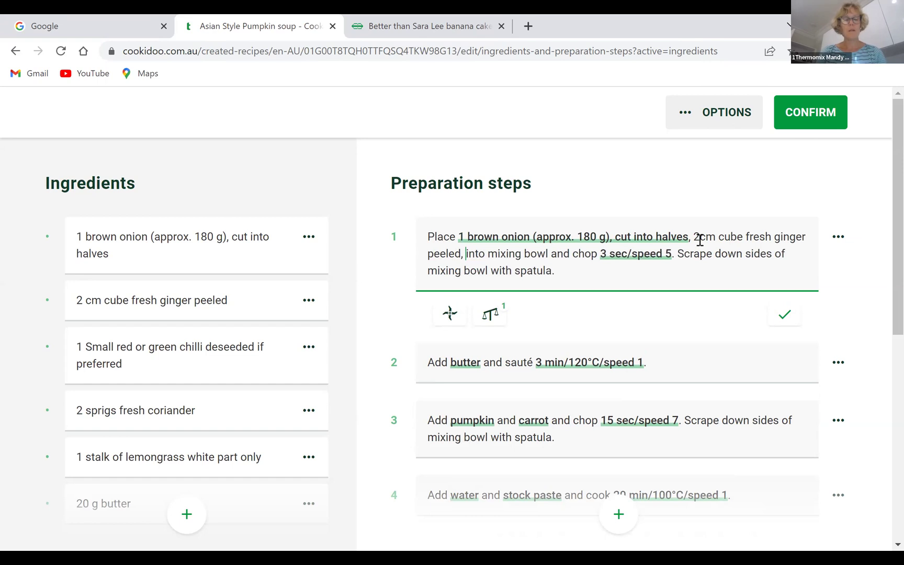
Step: Add "1 small red or green chilli deseeded if preferred, " after the ginger in preparation step 1
type("1 small r")
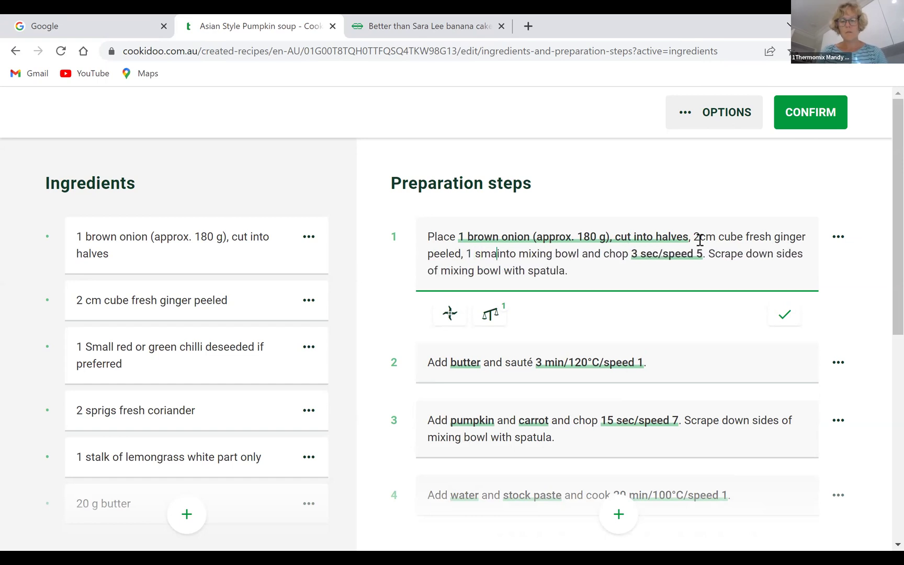
type("ed or gre")
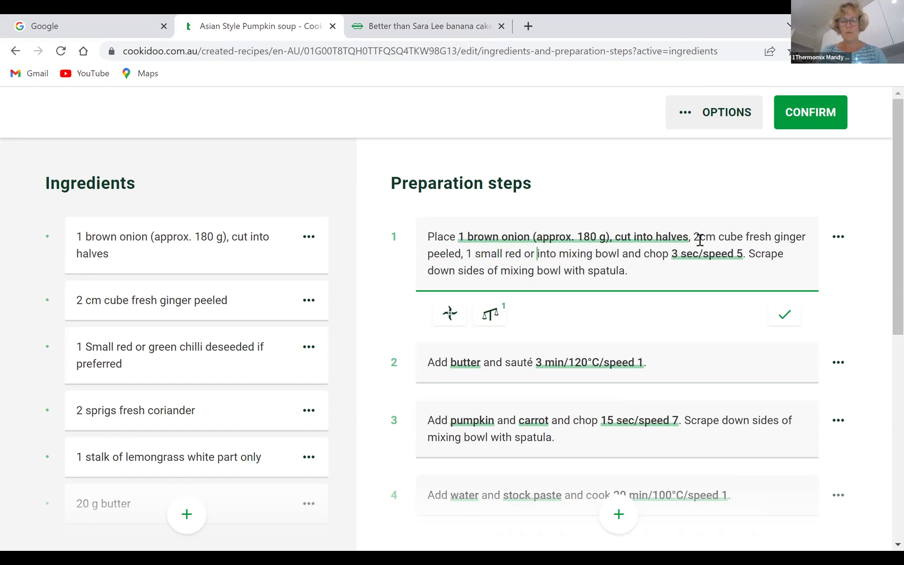
type("en chilli de")
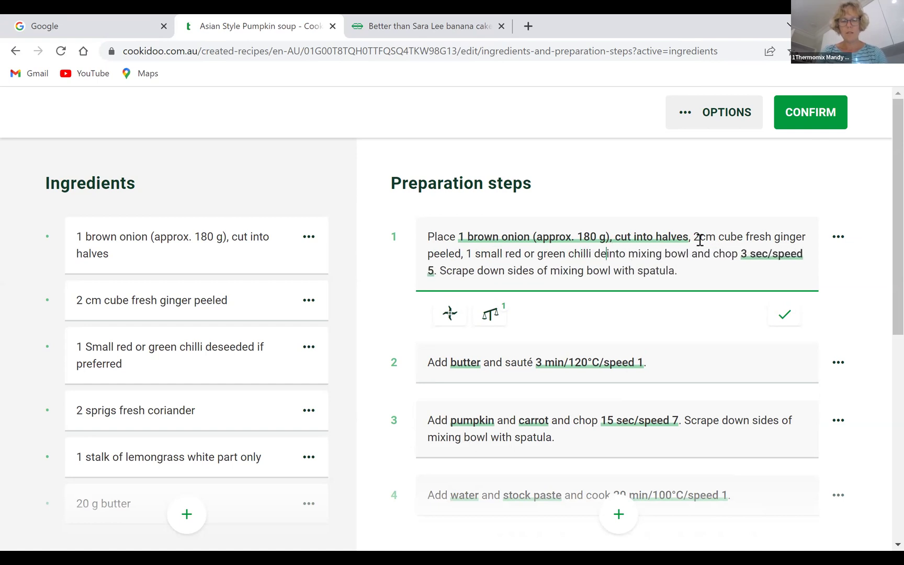
type("seeded if preferred")
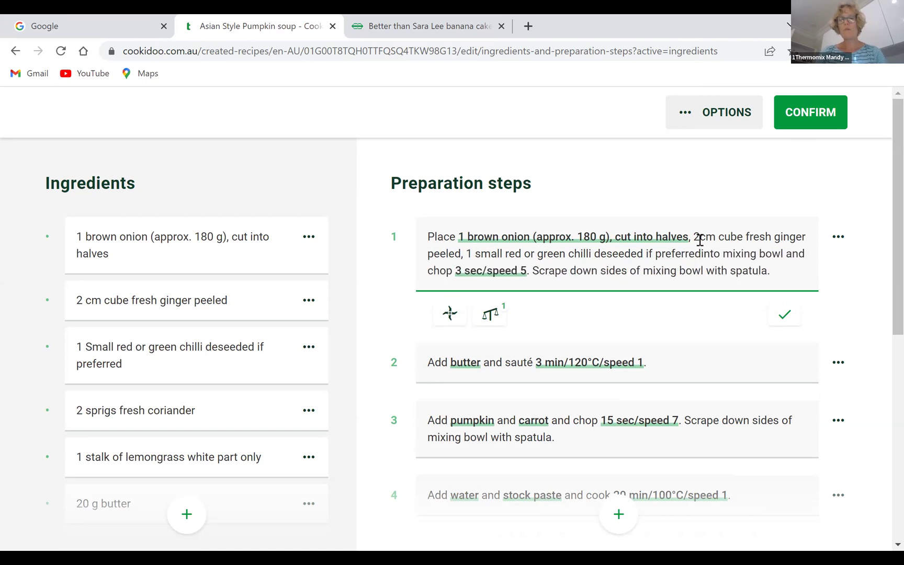
type(",")
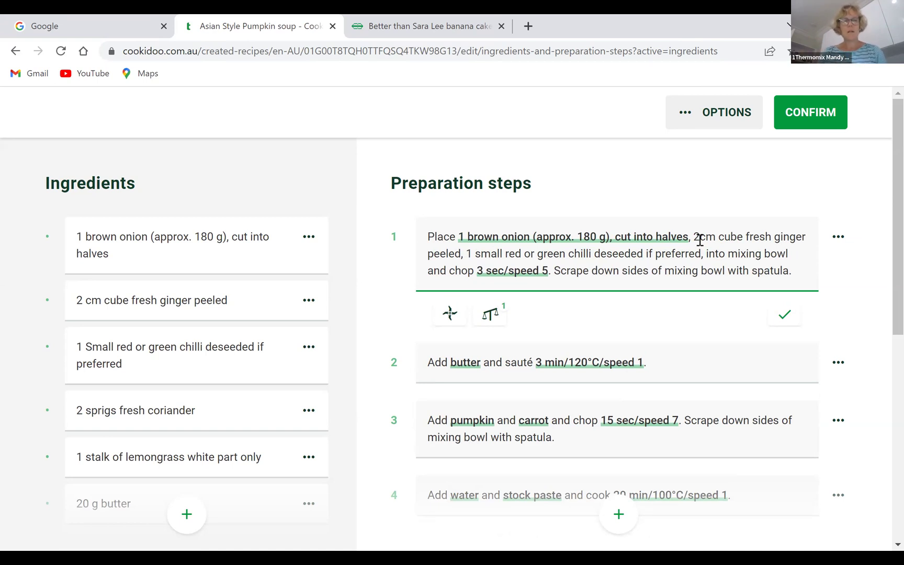
Step: Add "2 sprigs coriander, 1 stalk of lemongrass" after the chilli in preparation step 1 and save the step
type("2 spri")
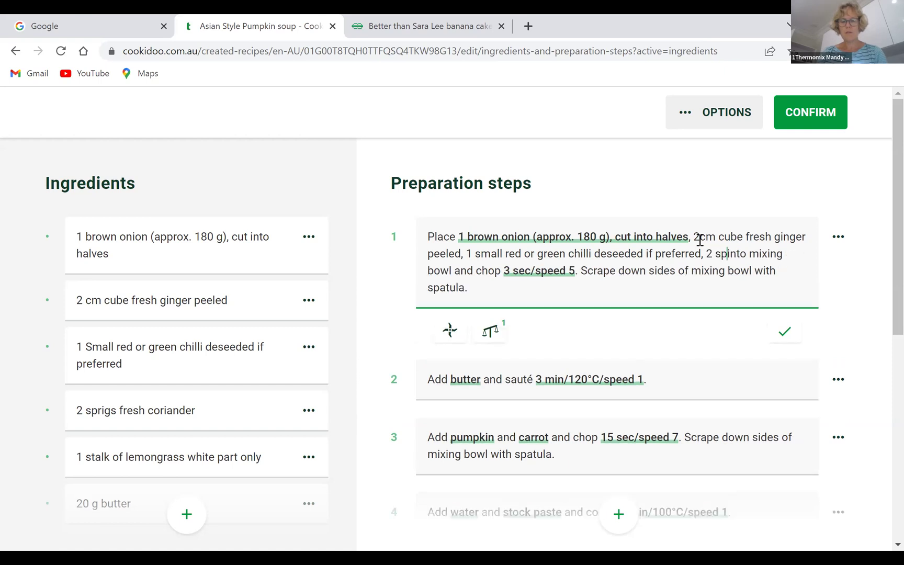
type("gs coria")
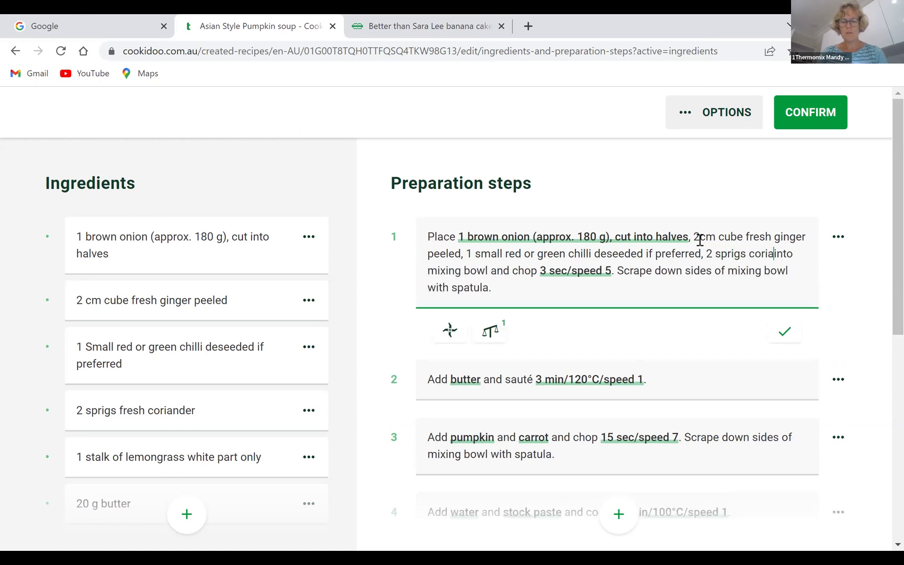
type("nder")
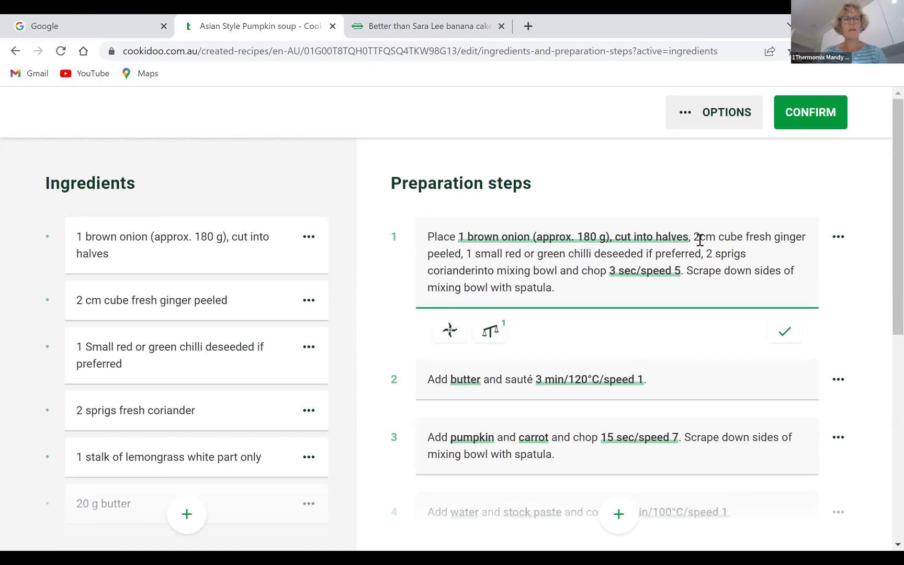
type(", 1 s")
type("talk of ")
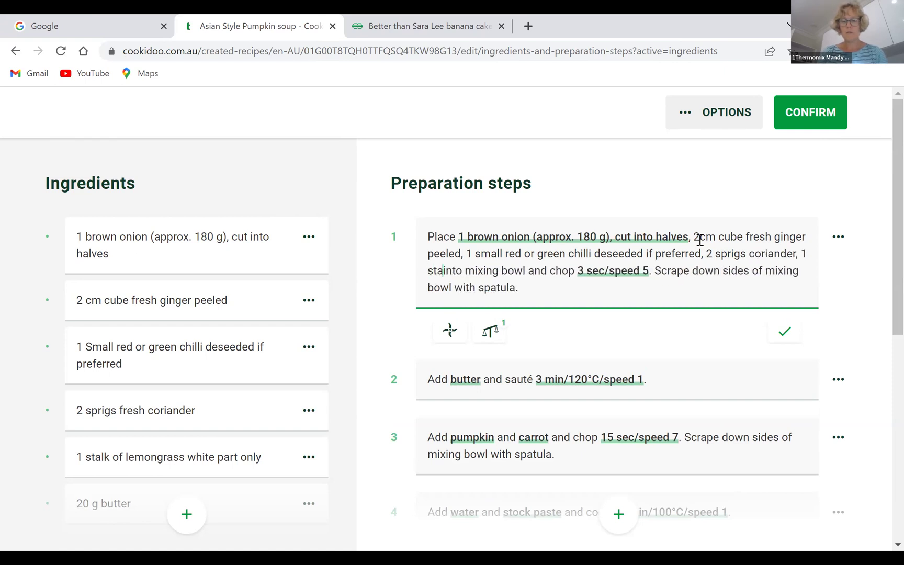
type("lemongra")
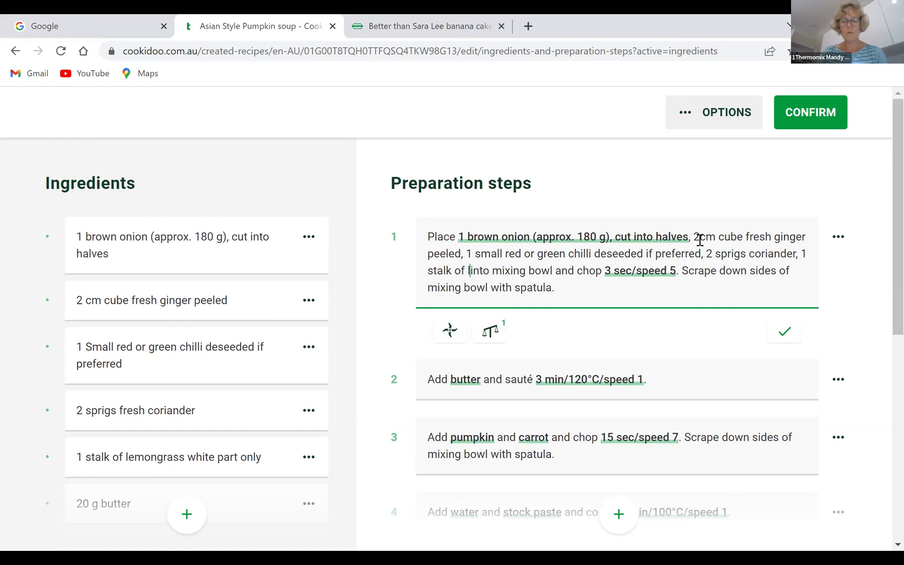
type("ss")
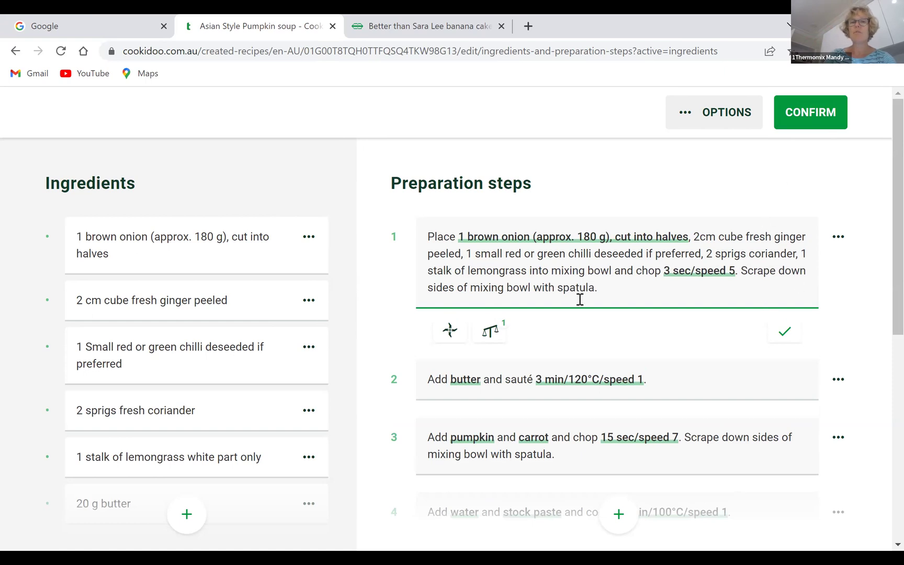
left_click(784, 333)
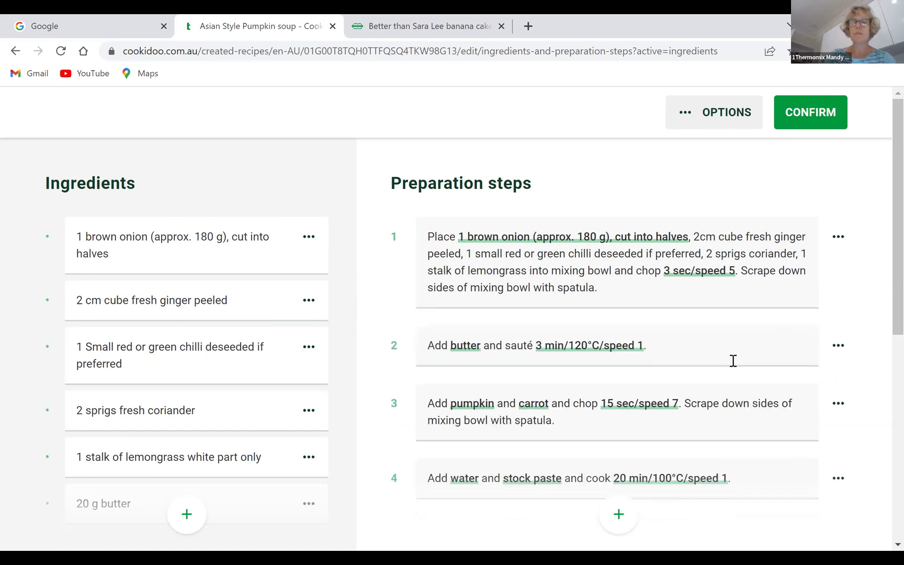
scroll(701, 346, "down", 4)
scroll(667, 315, "down", 3)
scroll(668, 318, "up", 1)
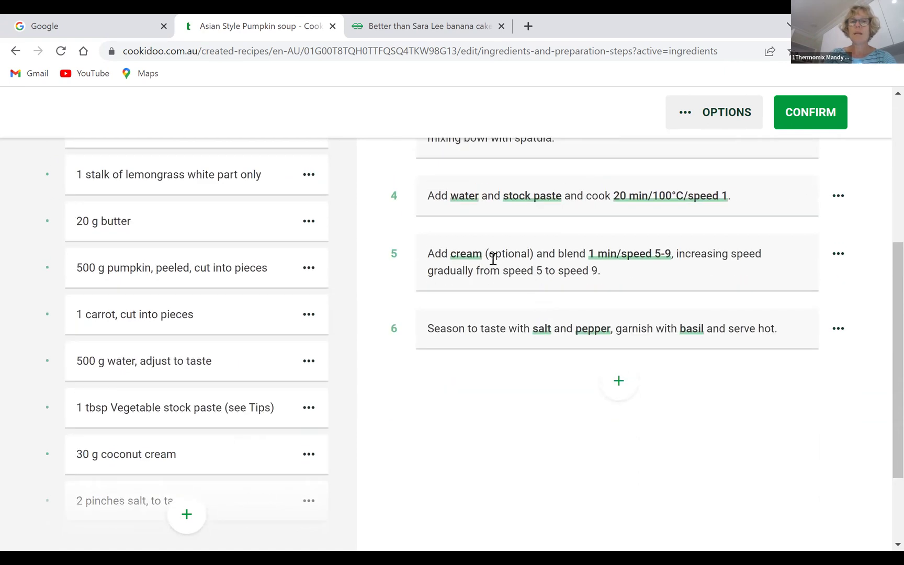
left_click(465, 256)
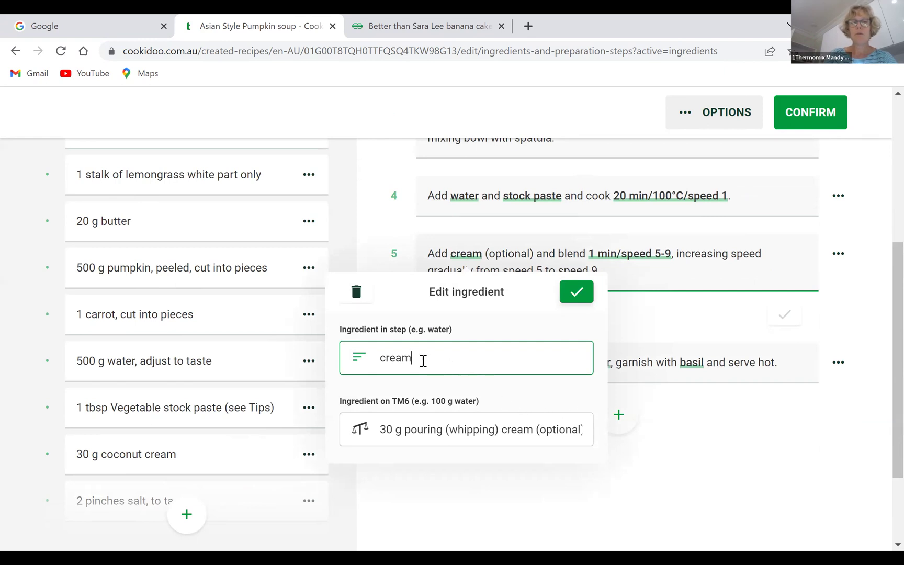
left_click_drag(423, 361, 381, 354)
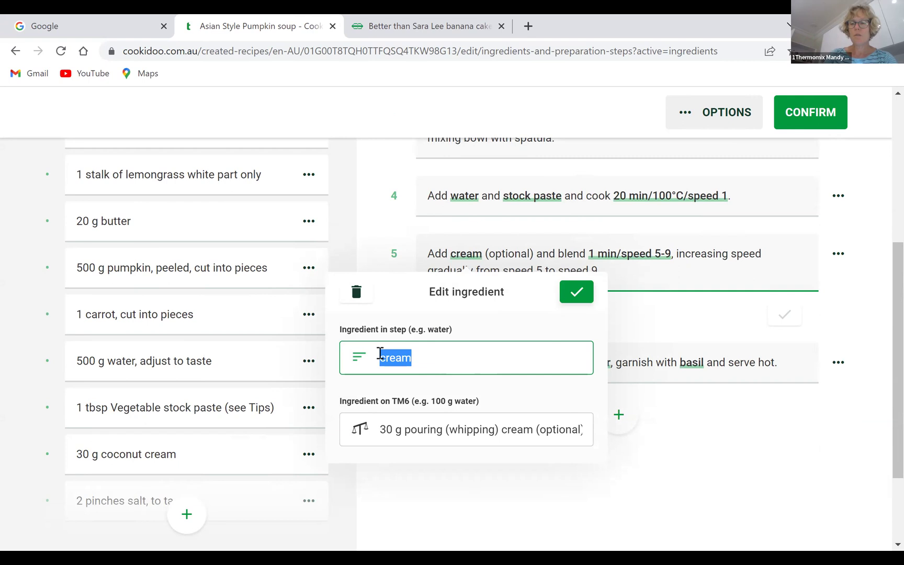
key("BackSpace")
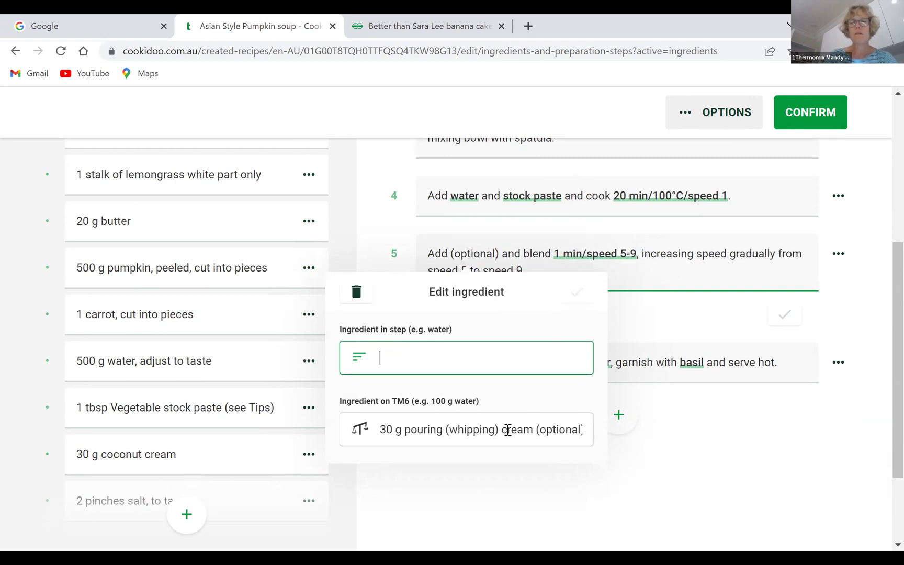
scroll(463, 418, "down", 3)
scroll(469, 410, "up", 3)
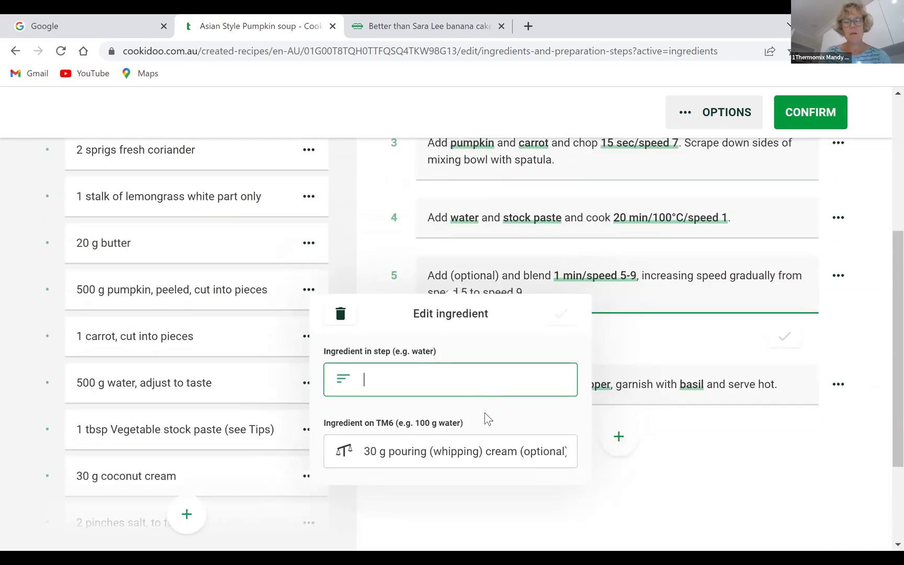
type("30g coconut cream")
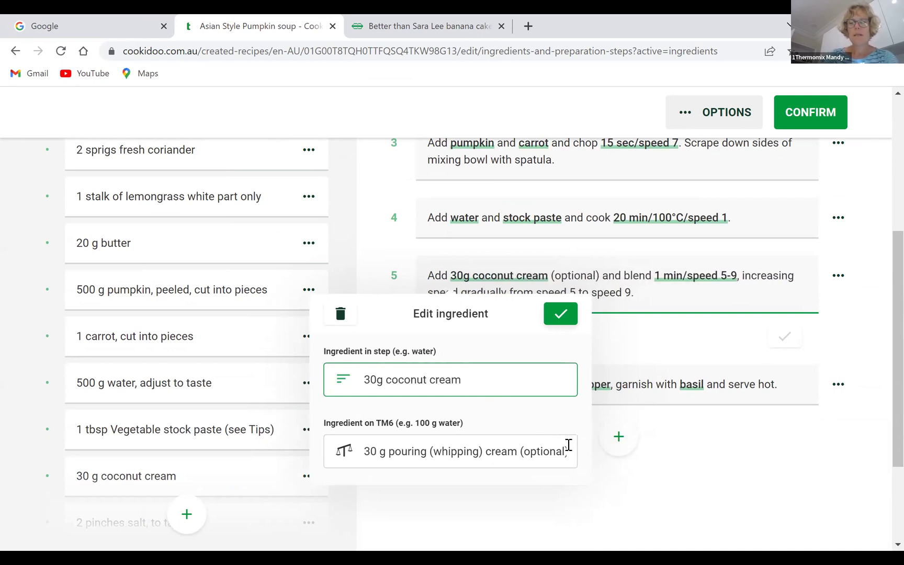
left_click_drag(571, 449, 364, 449)
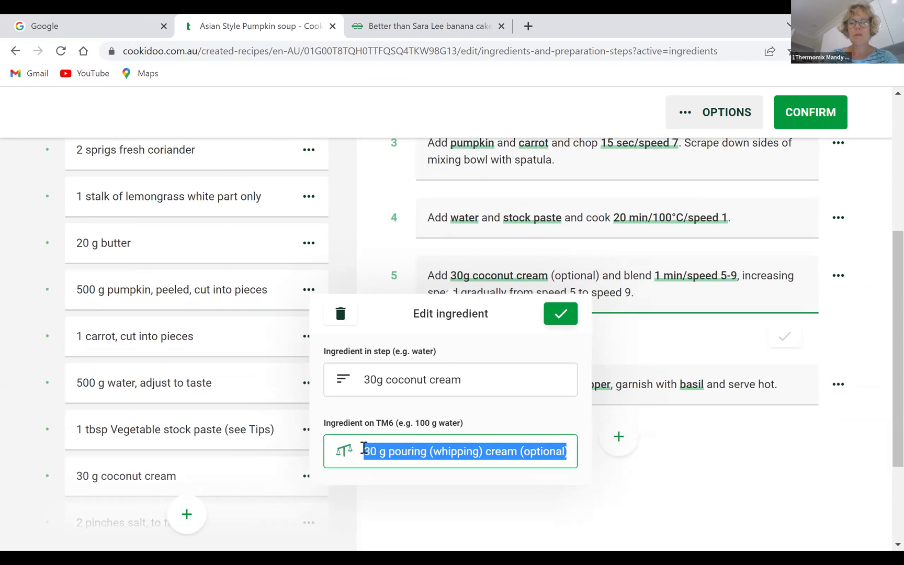
key("BackSpace")
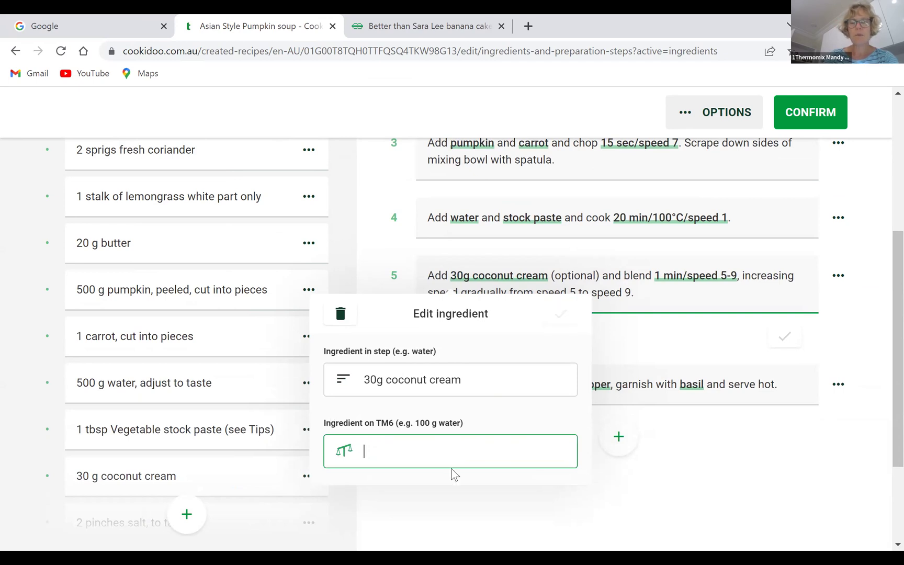
left_click(636, 488)
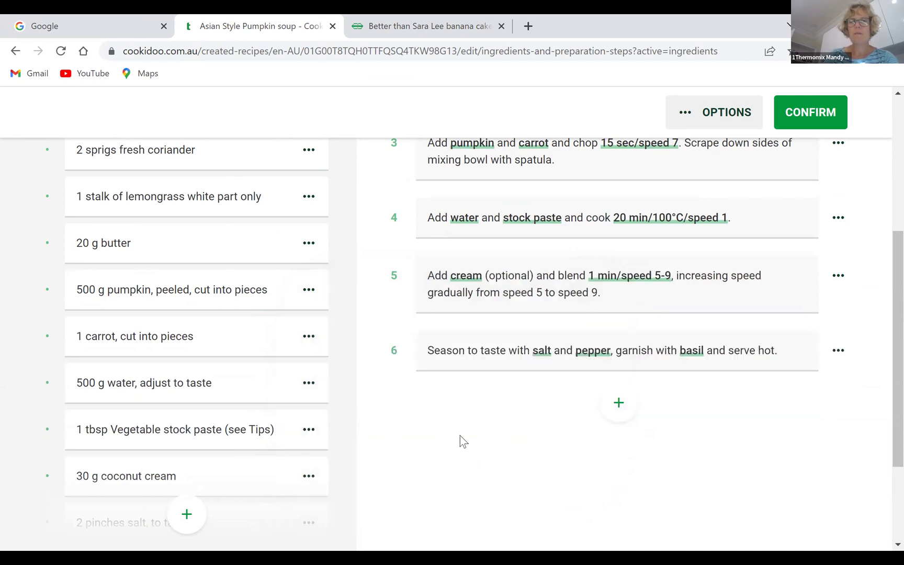
Step: Delete "cream (optional)" from preparation step 5
left_click(475, 281)
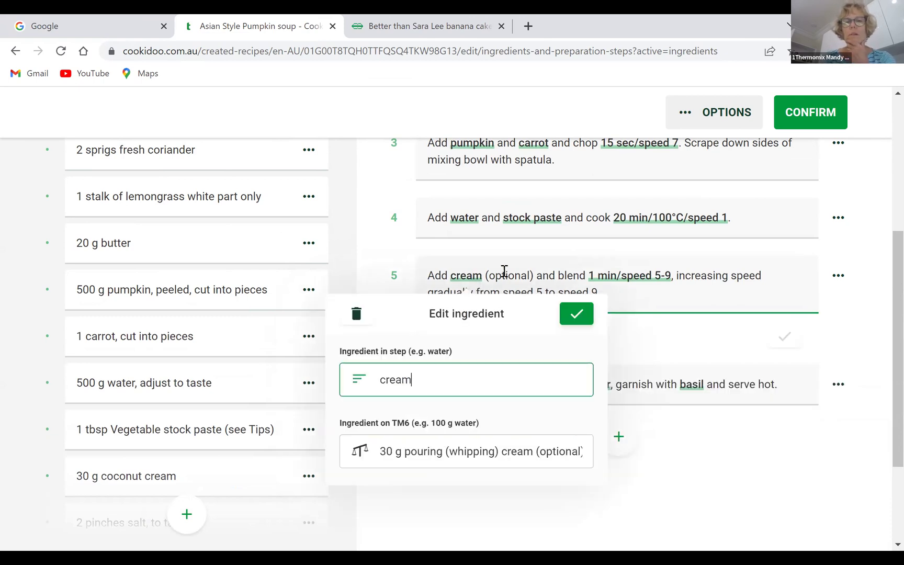
left_click(533, 274)
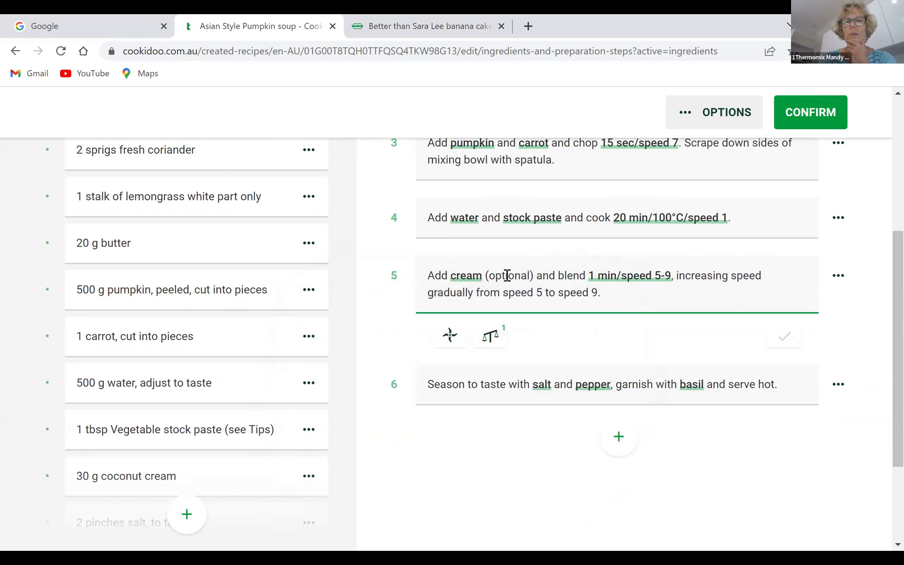
left_click_drag(533, 274, 453, 280)
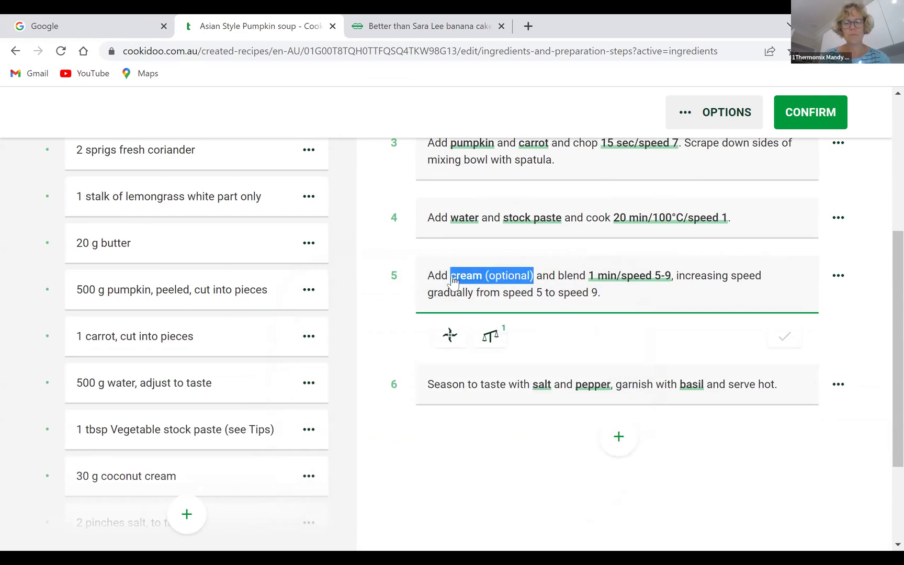
key("BackSpace")
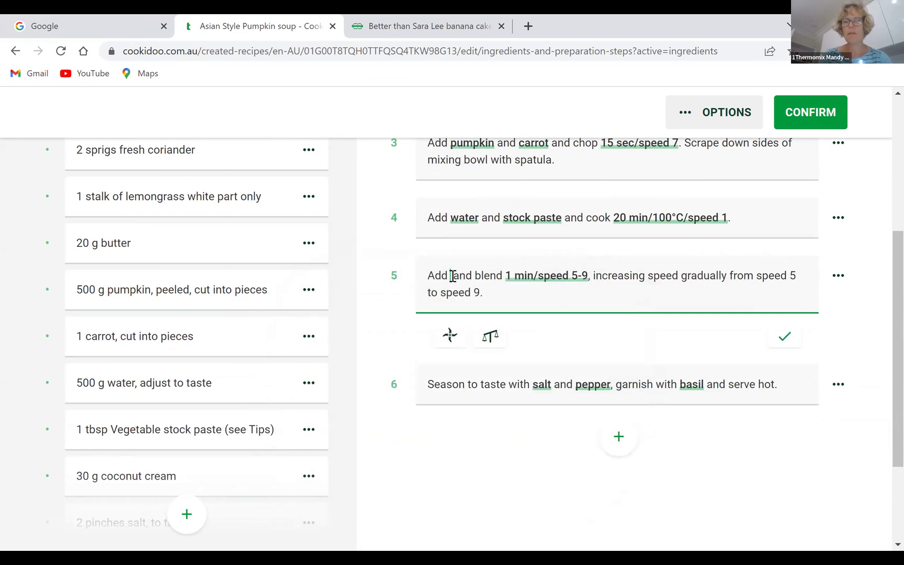
Step: Insert the linked ingredient "30 g coconut cream" after "Add" in preparation step 5 and confirm the recipe edits
left_click(491, 336)
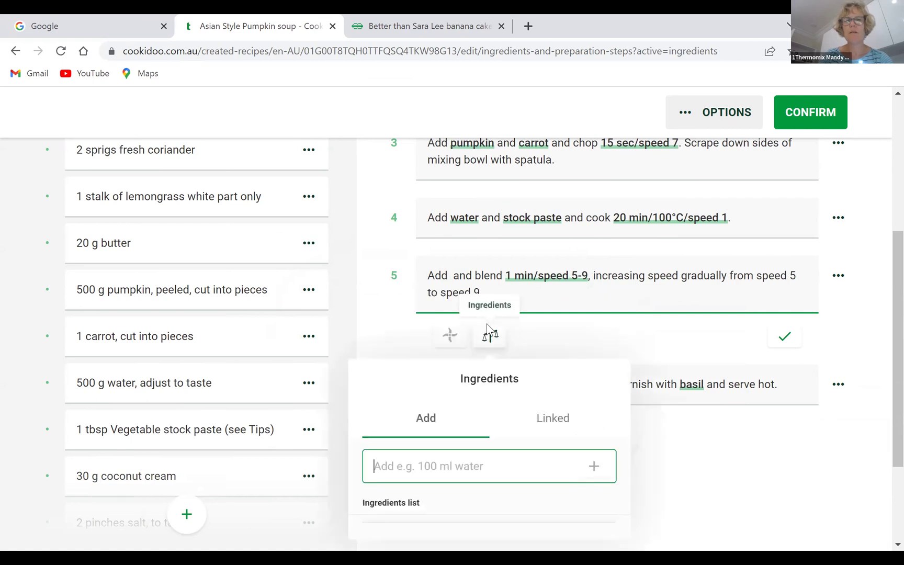
scroll(495, 434, "down", 3)
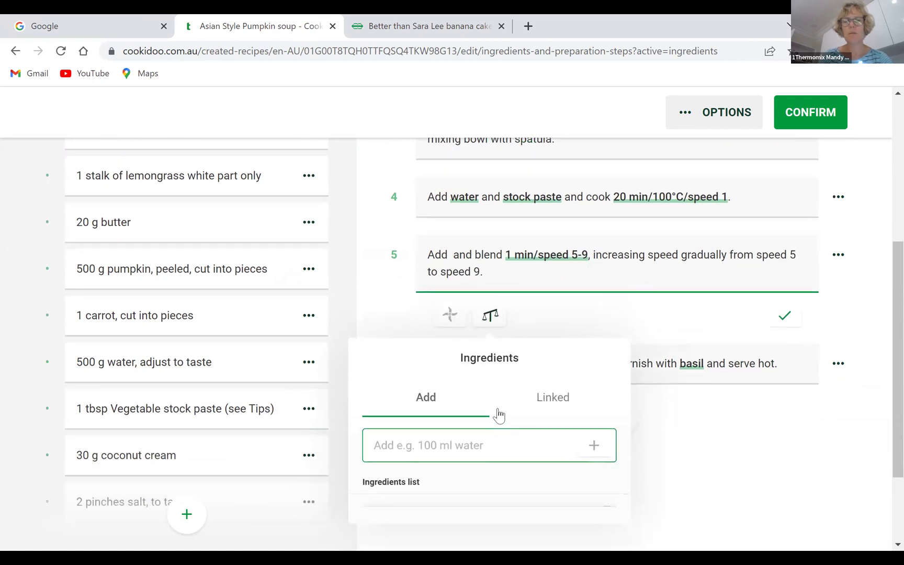
scroll(500, 405, "down", 1)
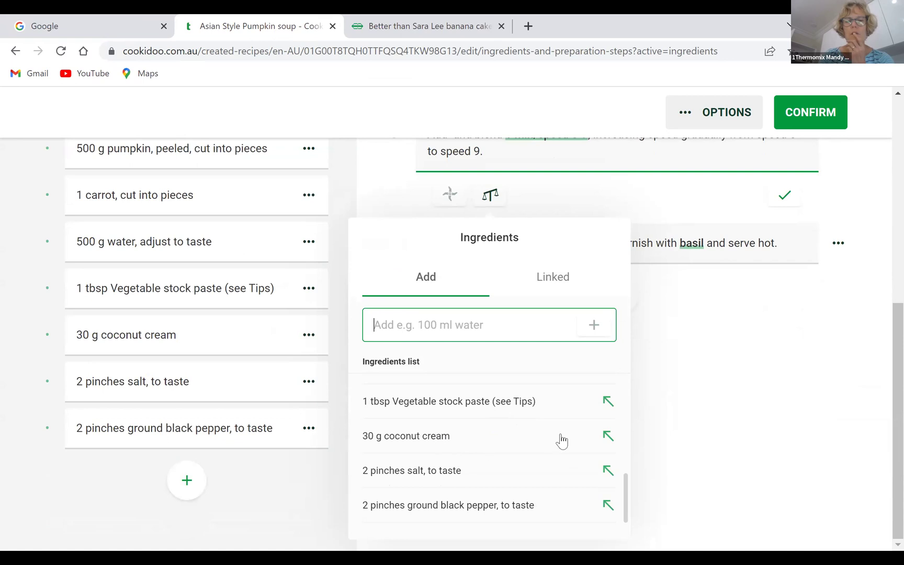
left_click(608, 437)
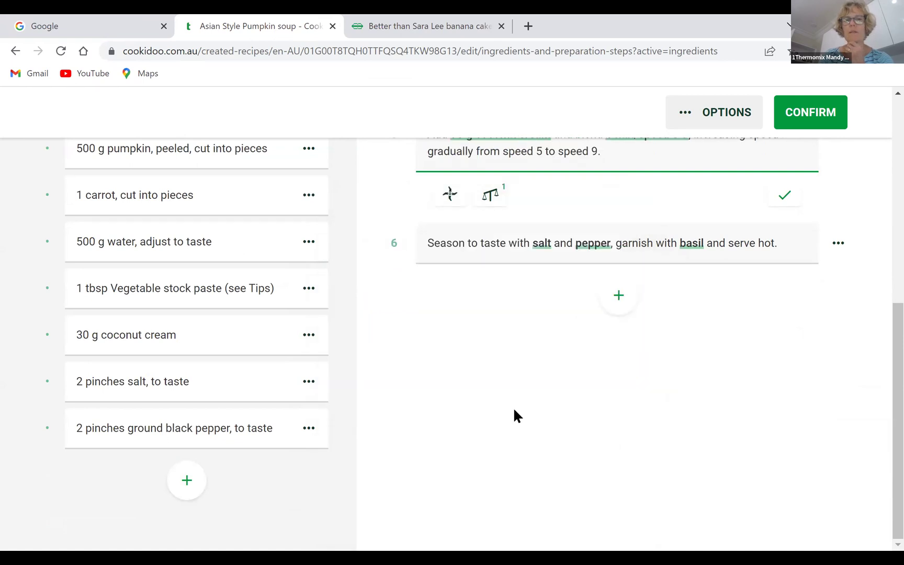
scroll(513, 407, "up", 4)
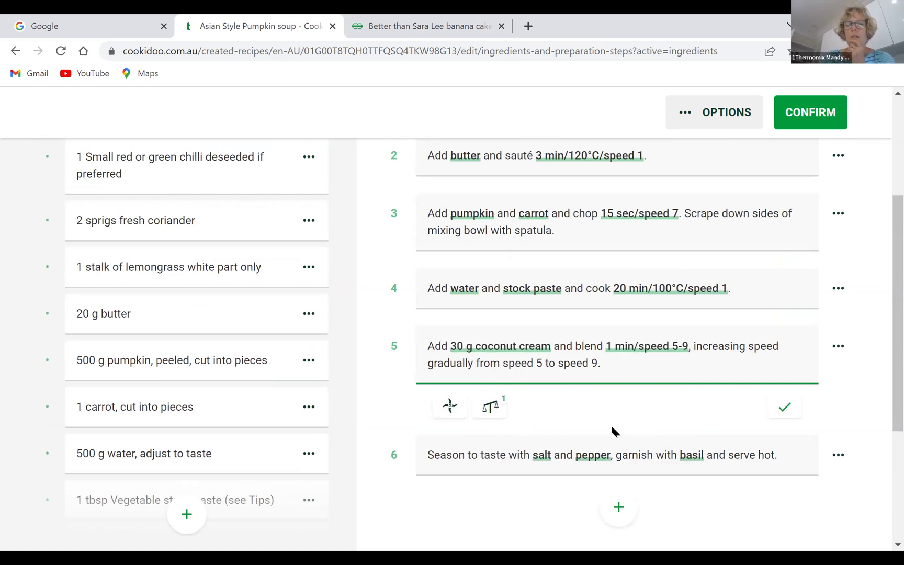
left_click(806, 117)
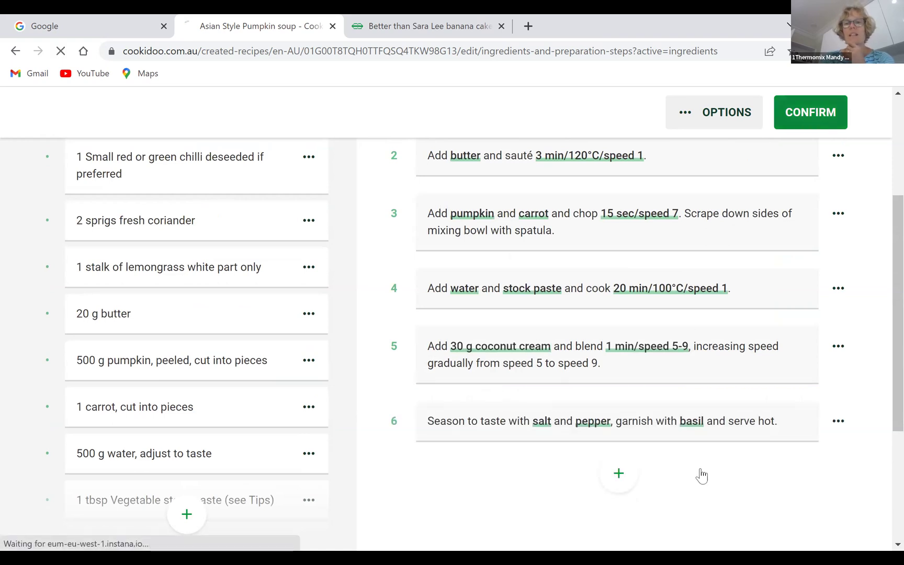
Step: Reopen preparation step 6 from the expanded recipe overview, replace "basil" with "coriander" and save the step
scroll(349, 330, "down", 3)
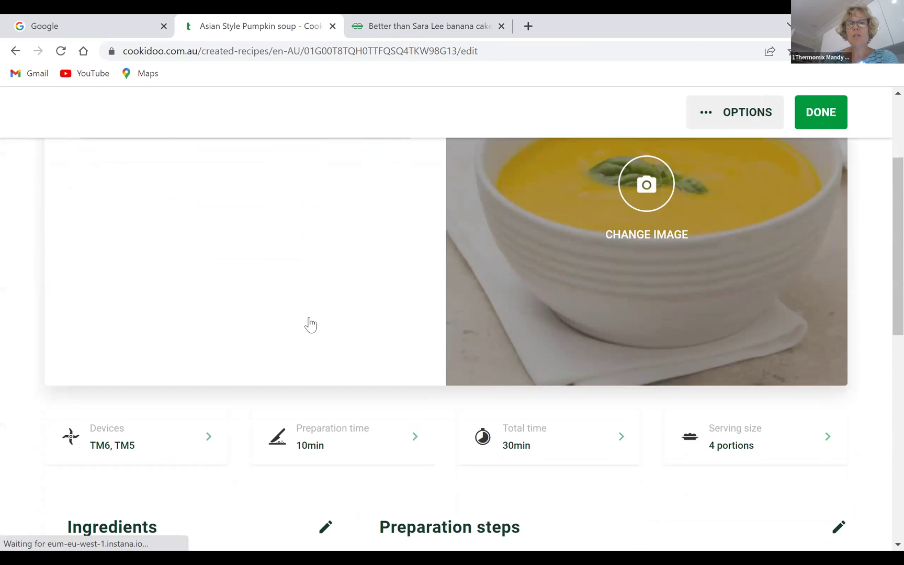
scroll(311, 325, "down", 5)
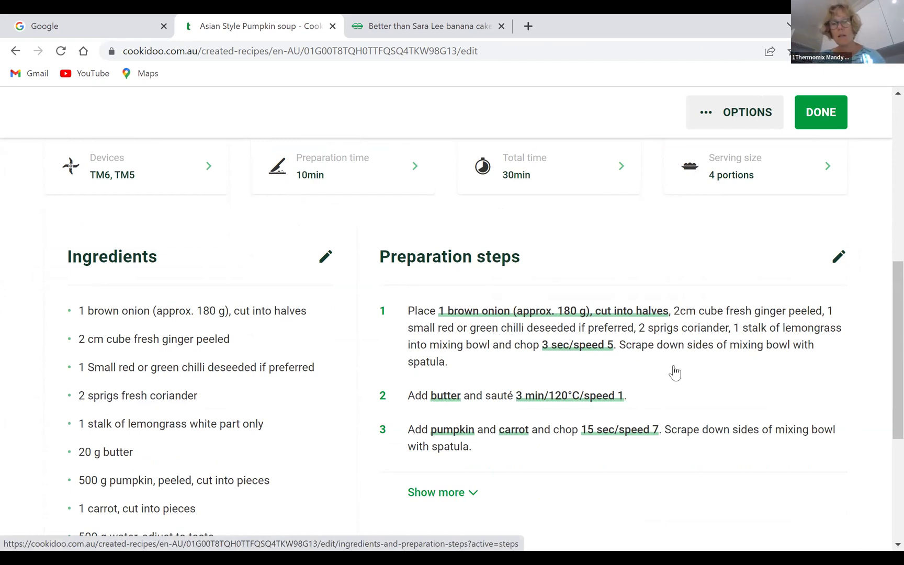
scroll(642, 412, "down", 1)
scroll(641, 411, "down", 4)
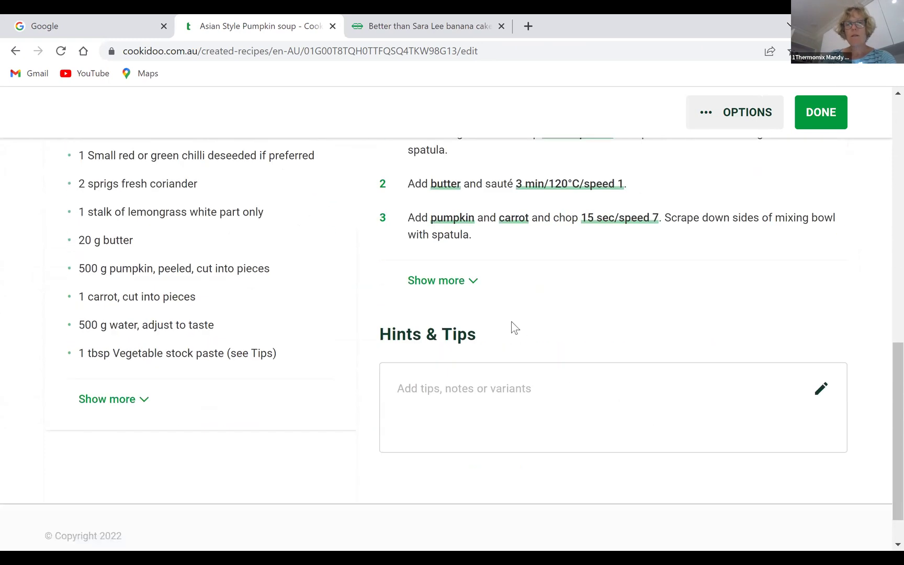
left_click(472, 283)
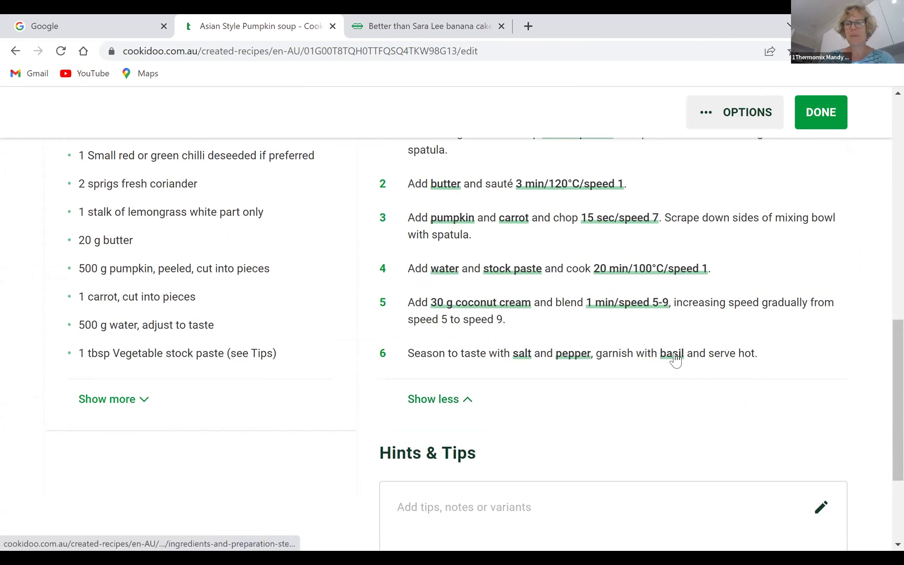
left_click(707, 385)
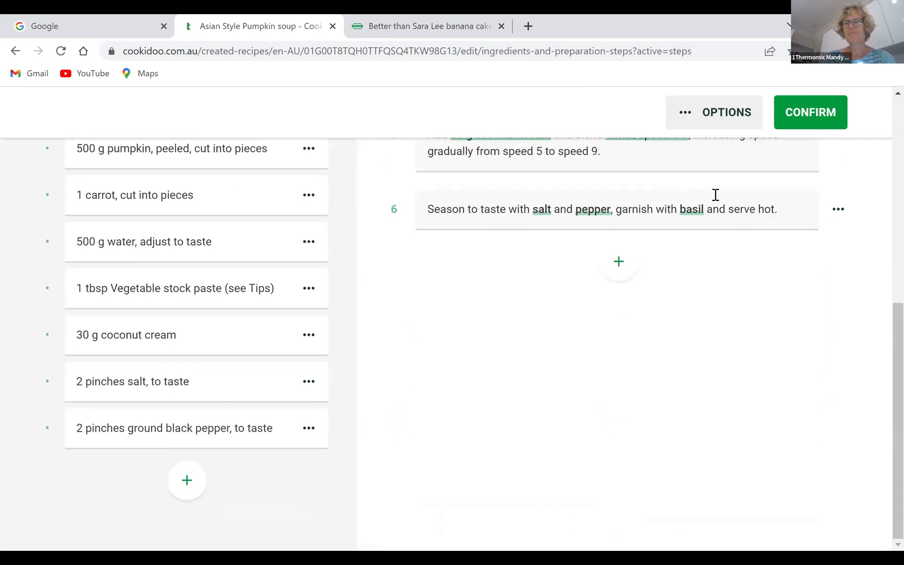
left_click(709, 209)
left_click_drag(703, 214, 640, 213)
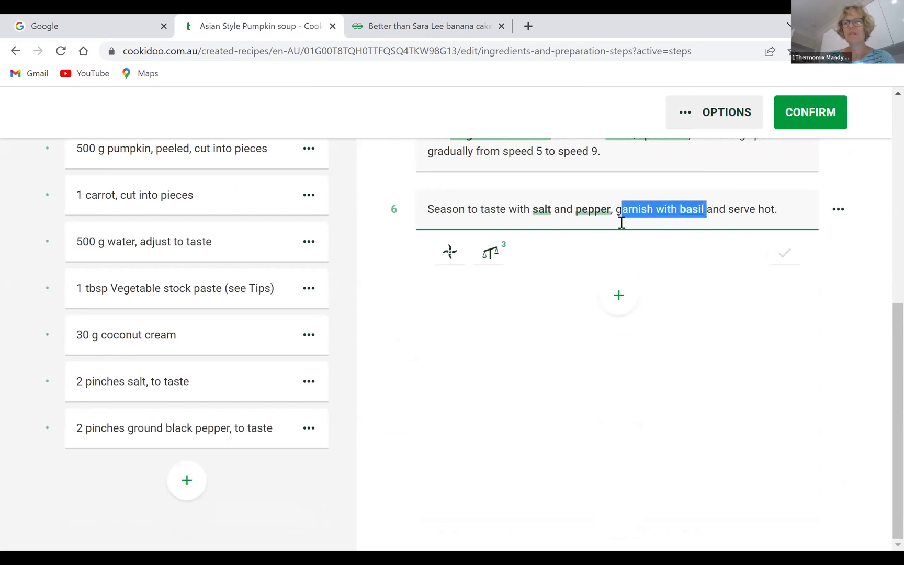
left_click_drag(660, 224, 680, 220)
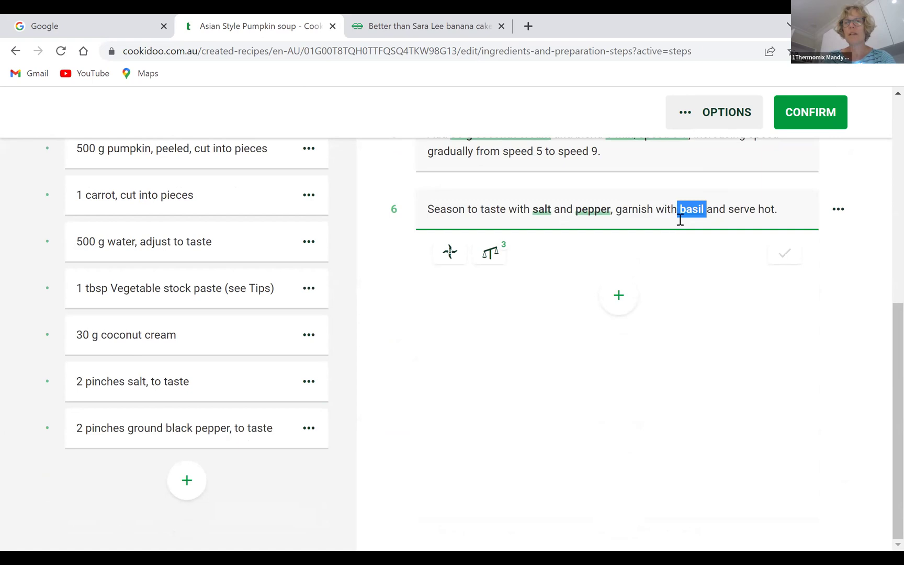
key("BackSpace")
type("coriander")
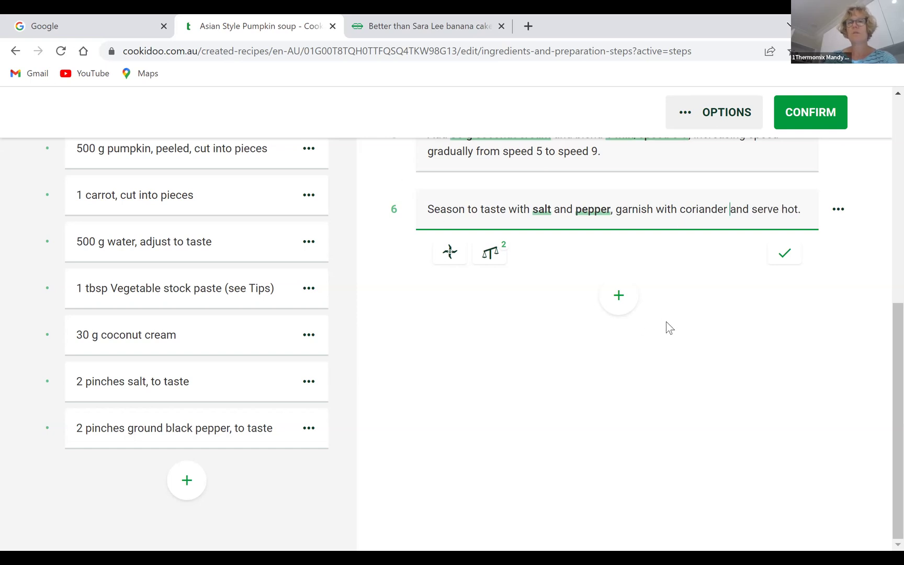
left_click(785, 254)
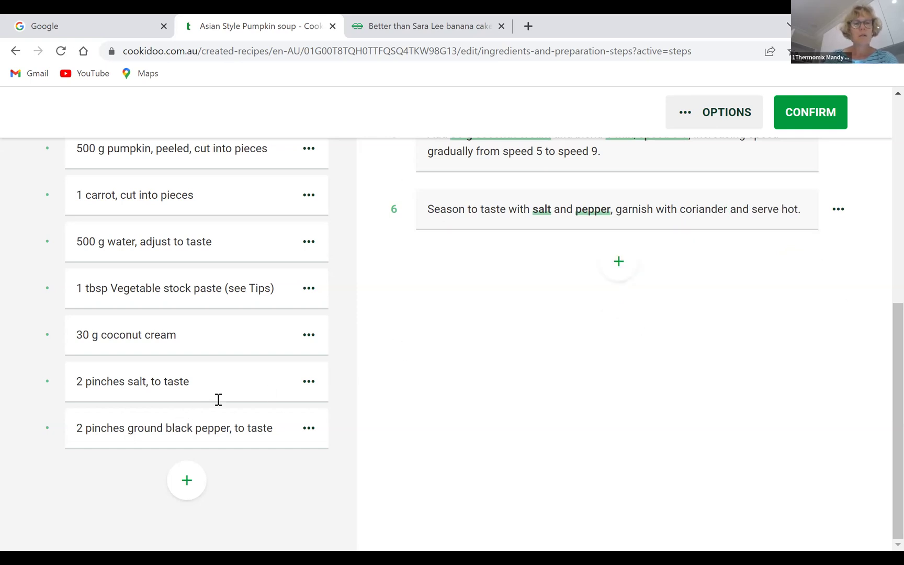
Step: Review the complete ingredients list and preparation steps, and confirm the changes to return to the recipe overview
scroll(214, 417, "up", 1)
scroll(224, 402, "down", 1)
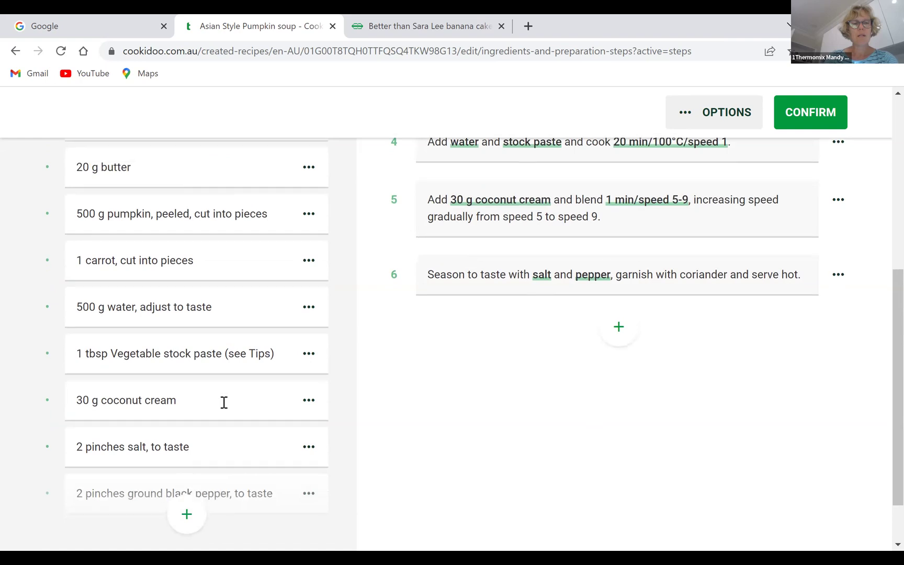
scroll(225, 403, "up", 1)
scroll(225, 403, "up", 2)
scroll(225, 403, "up", 3)
scroll(225, 404, "up", 2)
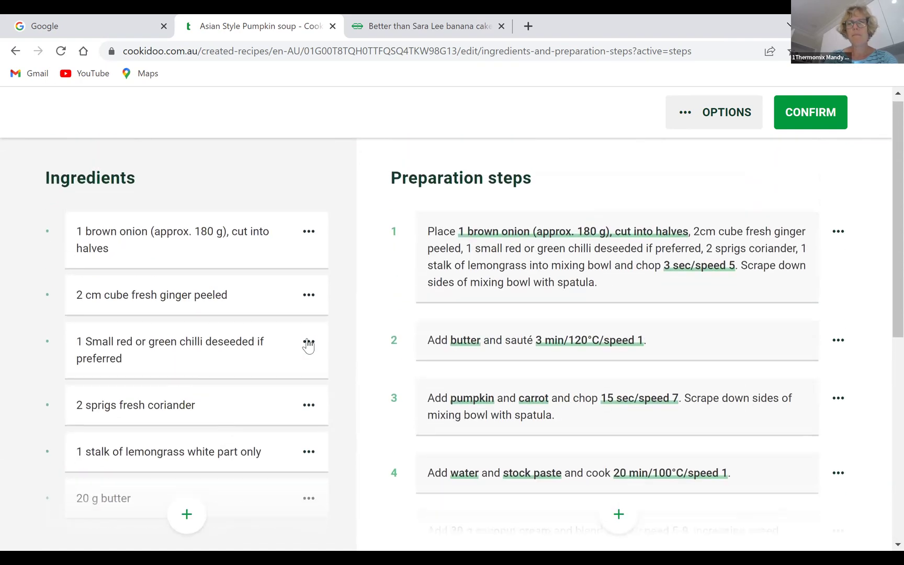
scroll(858, 117, "down", 4)
left_click(810, 113)
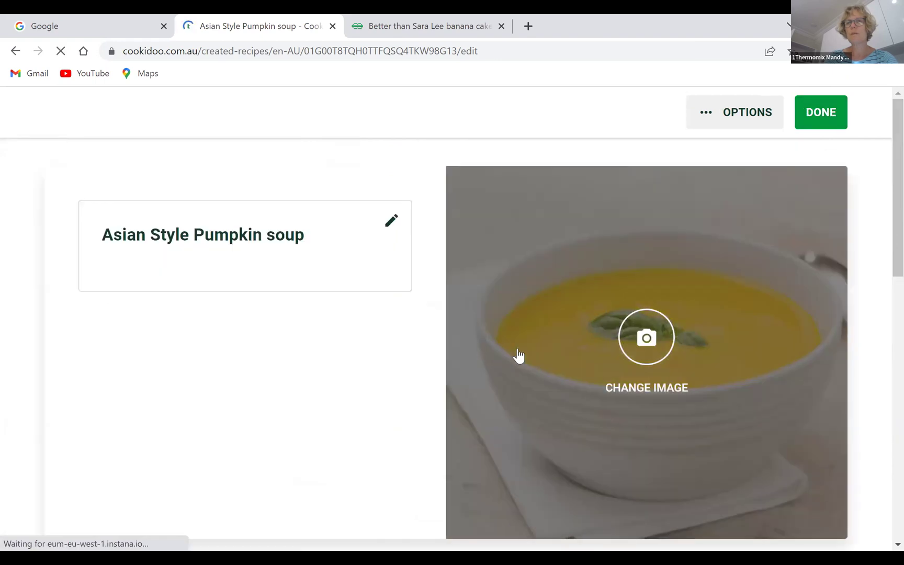